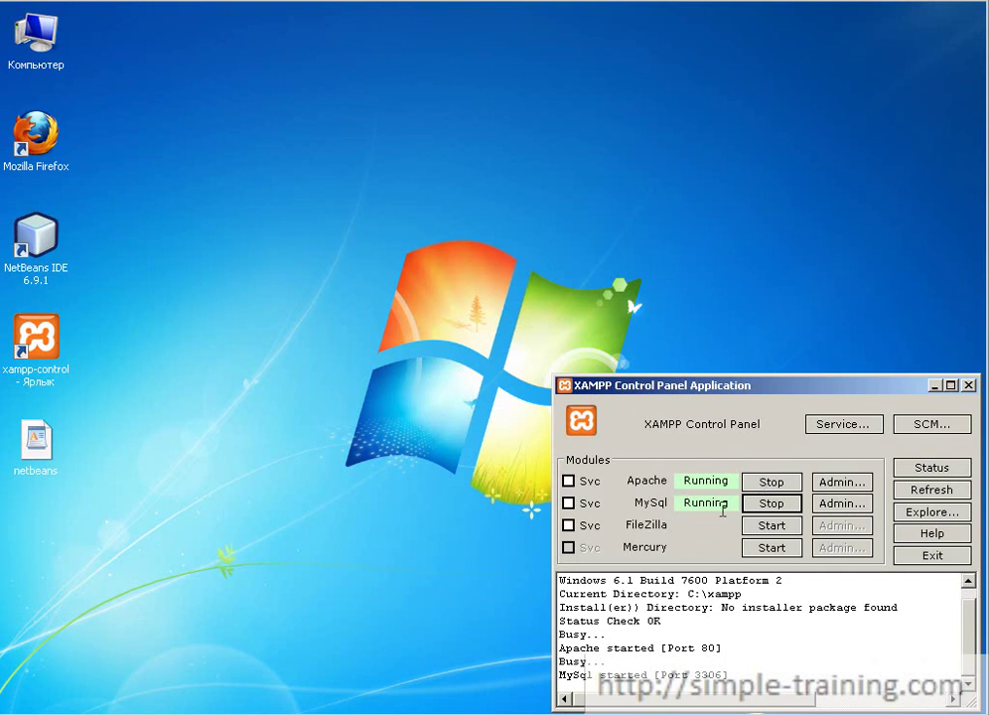
left_click(938, 386)
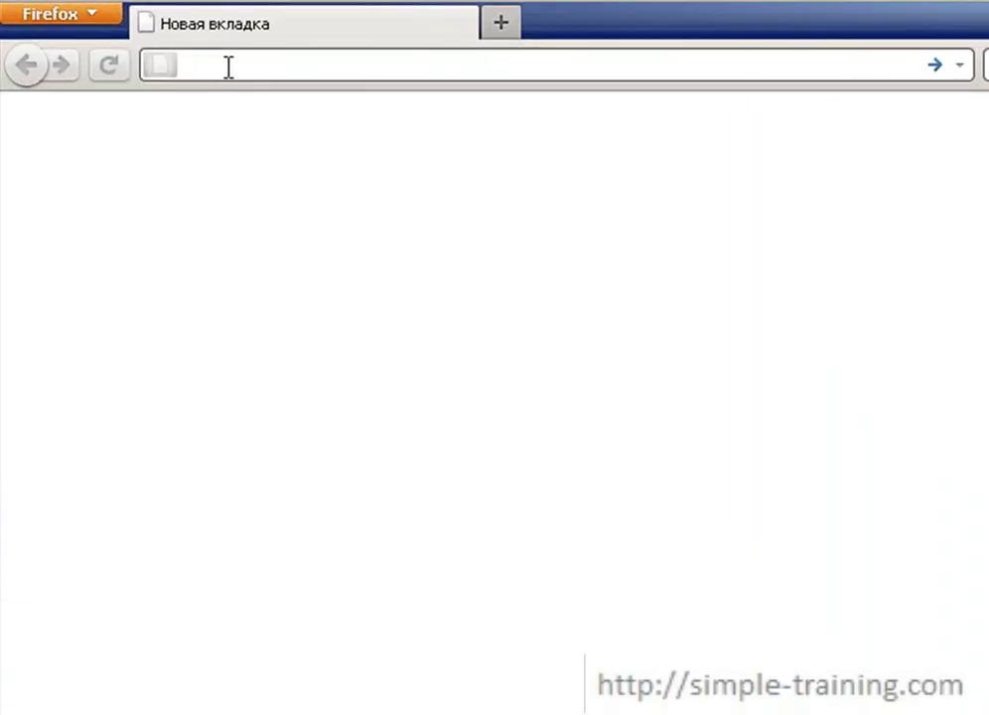
type("local")
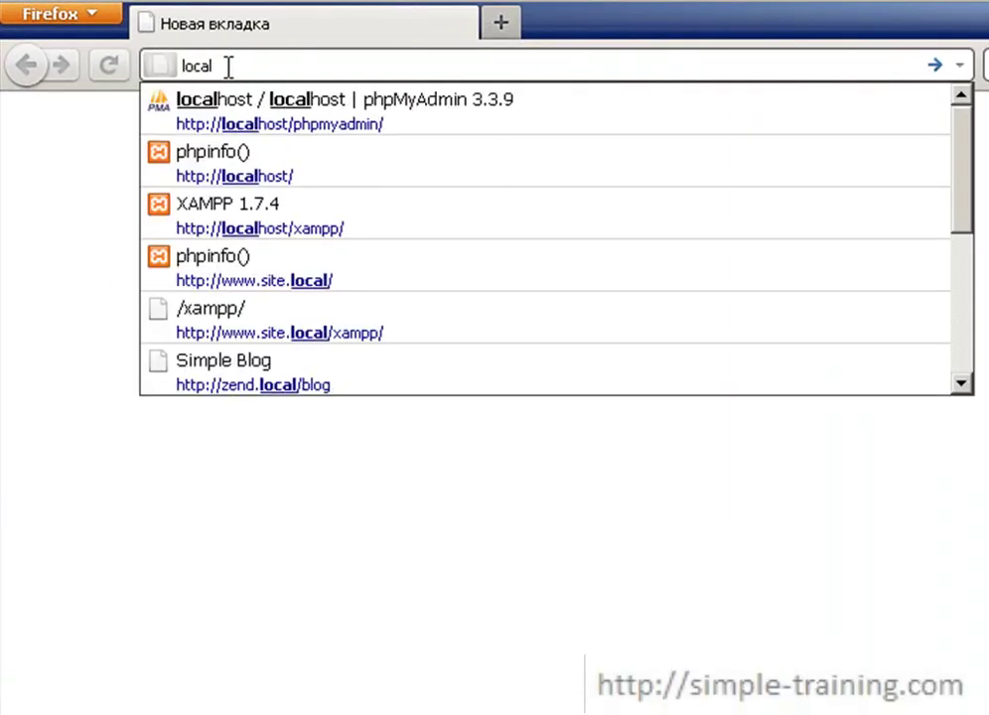
type("host/")
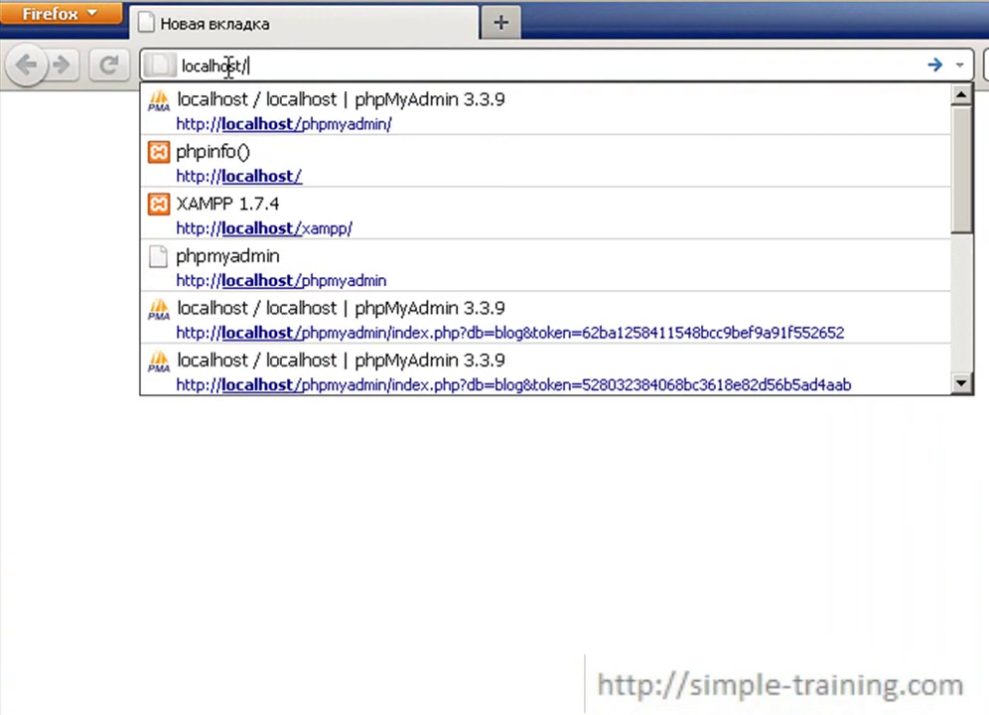
key("Down")
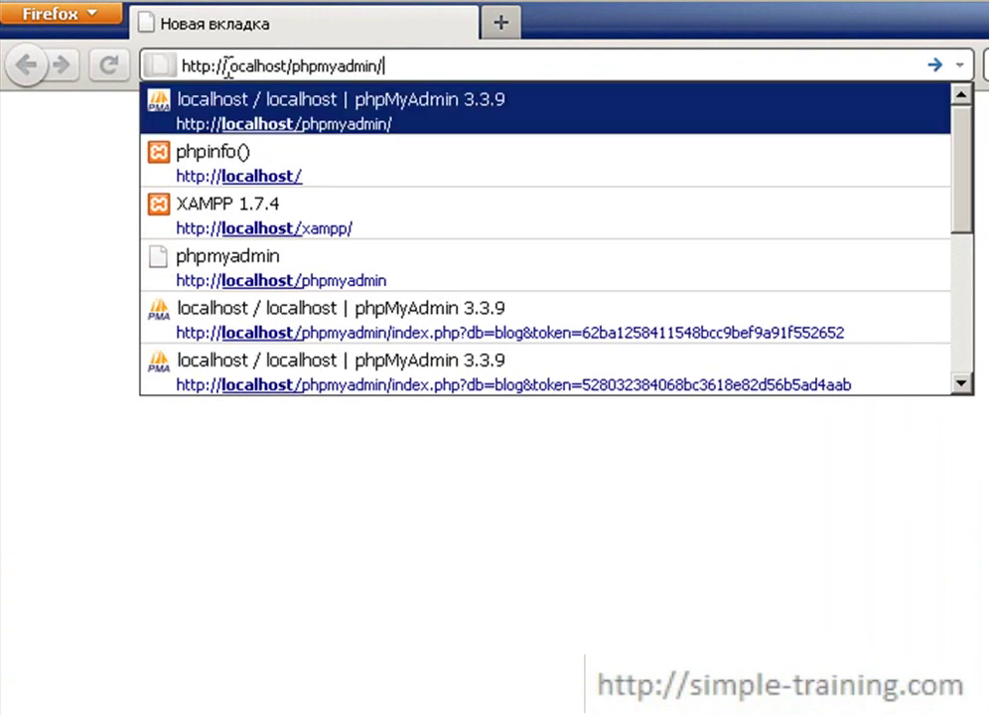
left_click(350, 120)
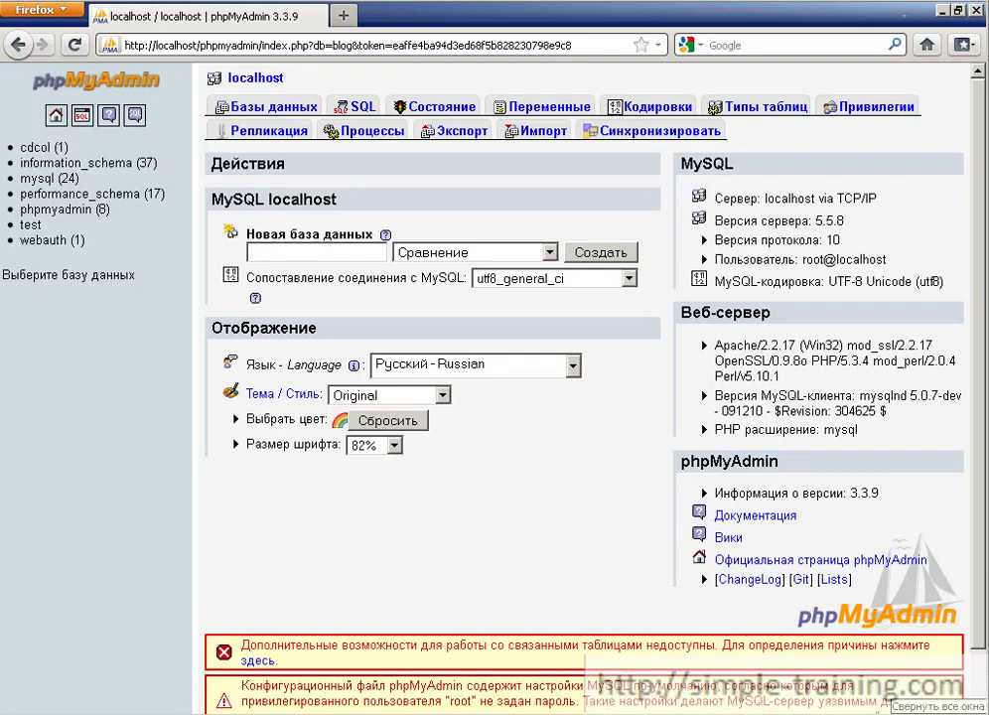
Create a new database named blog with the utf8_general_ci collation.
left_click(340, 258)
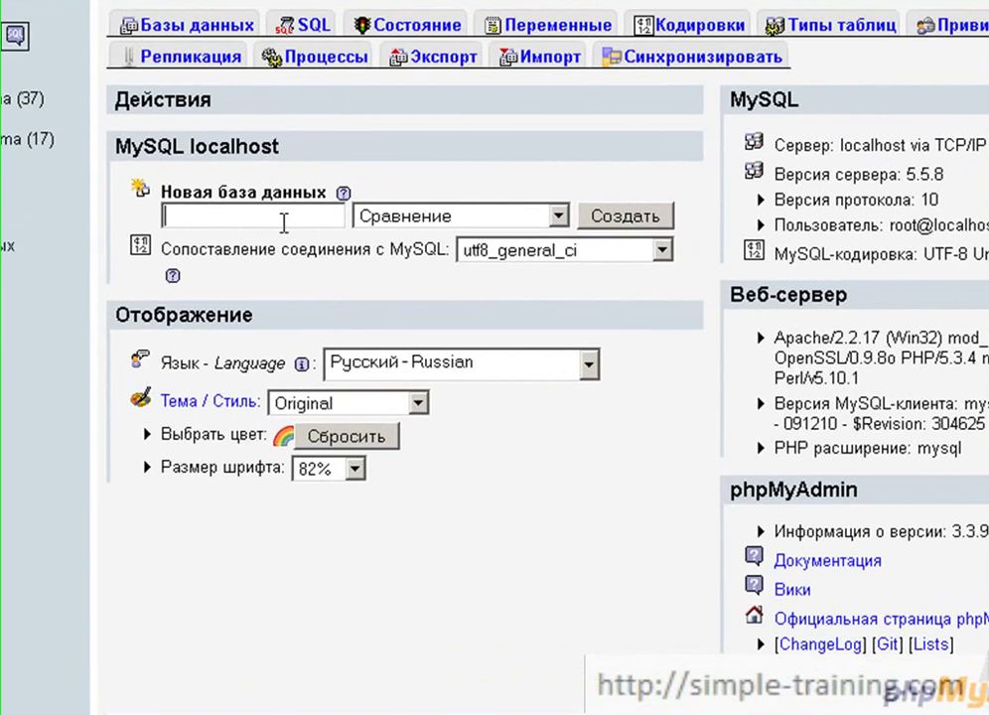
type("blog")
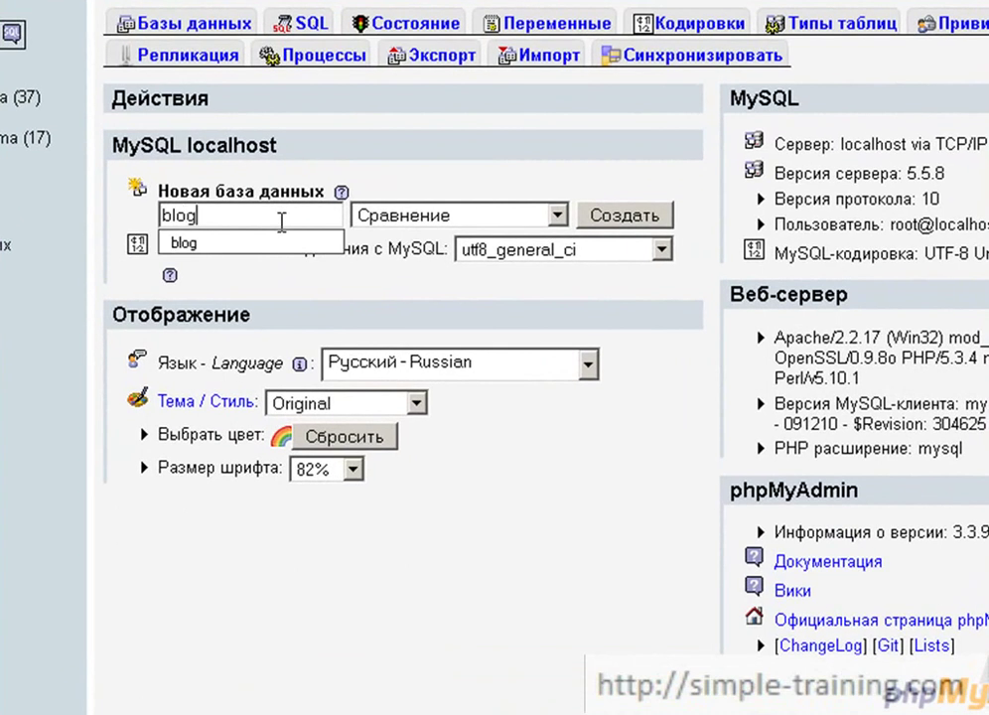
left_click(514, 217)
left_click_drag(555, 266, 567, 537)
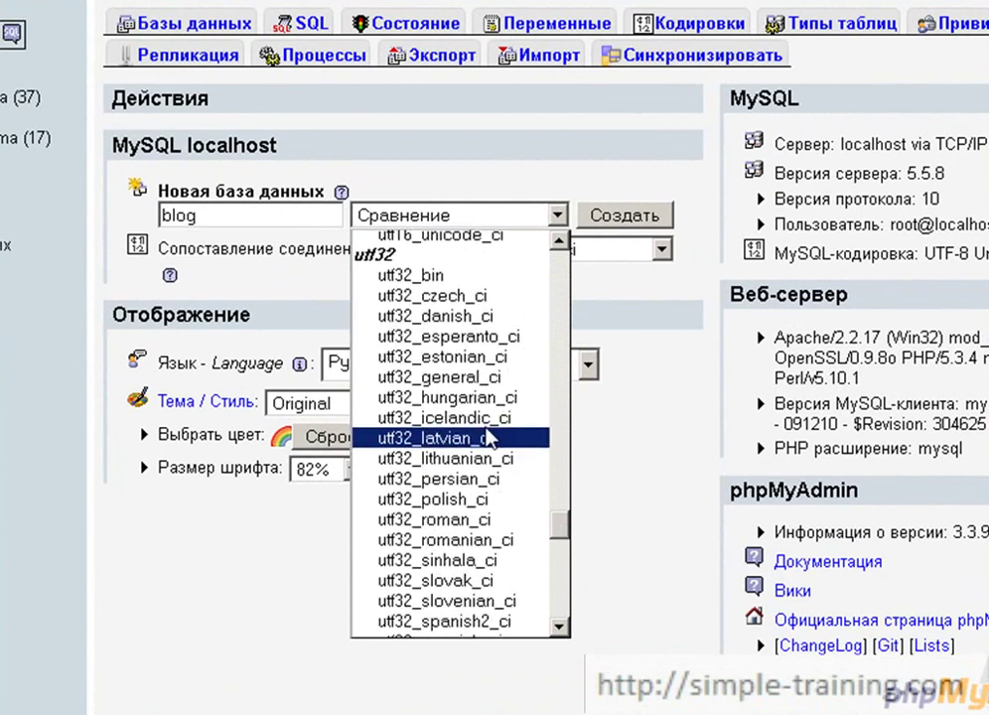
left_click(485, 378)
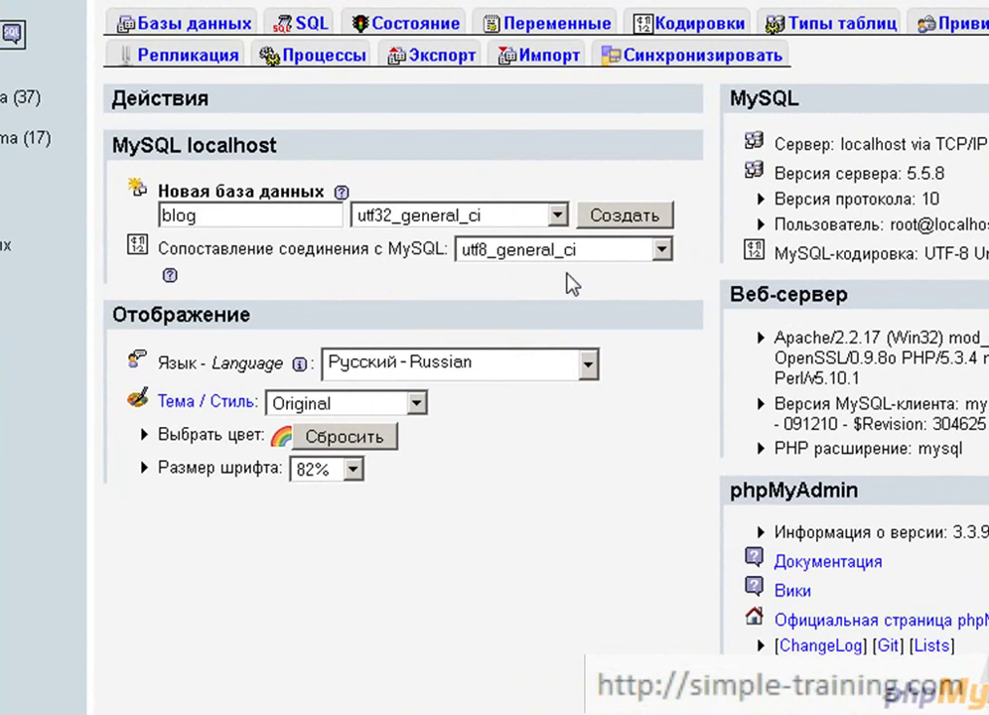
left_click(542, 229)
left_click_drag(557, 510, 563, 565)
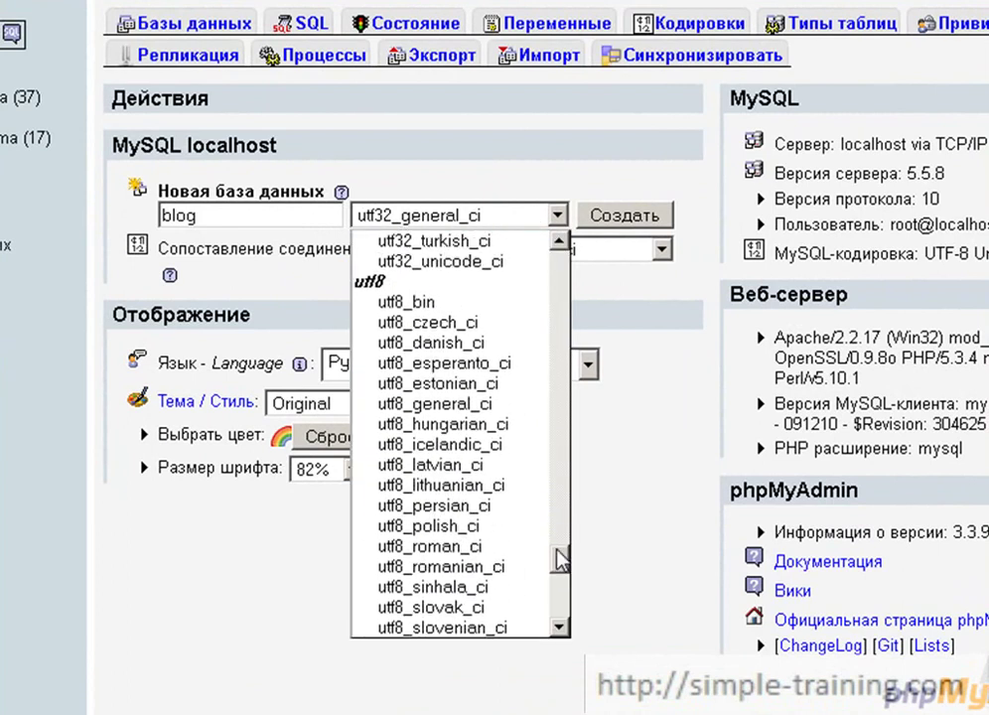
left_click(473, 405)
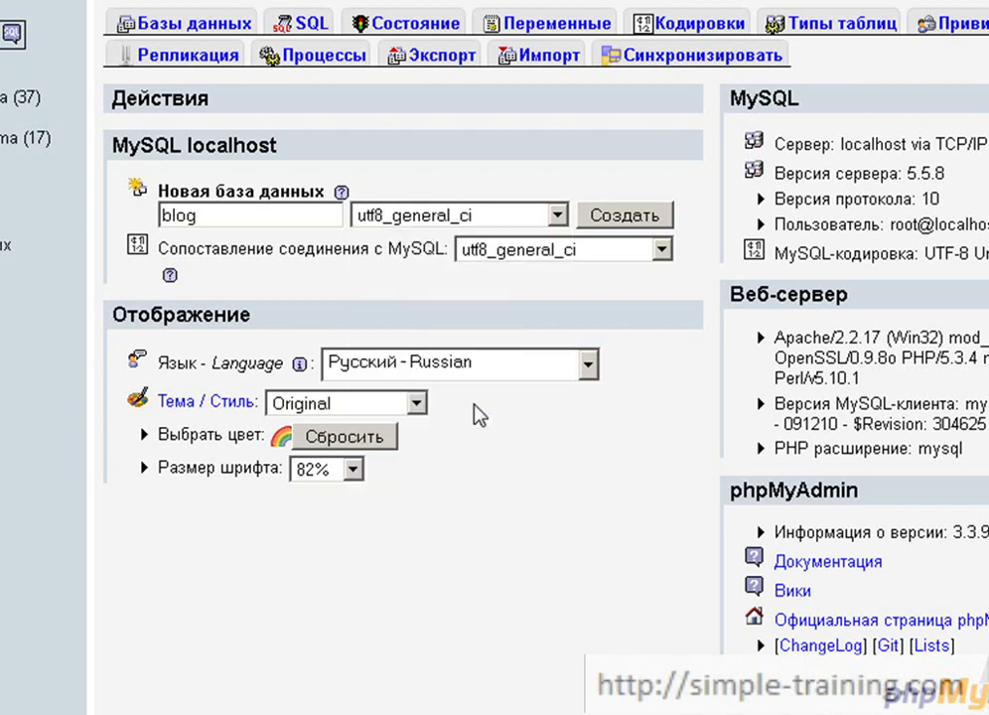
left_click(627, 226)
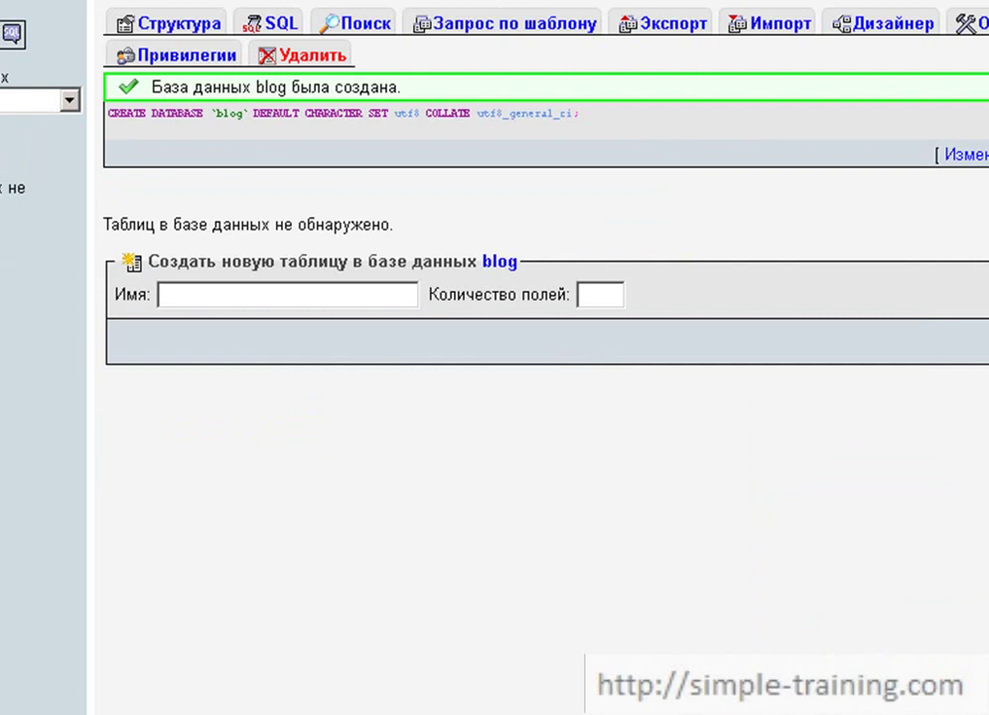
Start a new table named articles with 3 fields in the blog database.
left_click(358, 305)
type("articles")
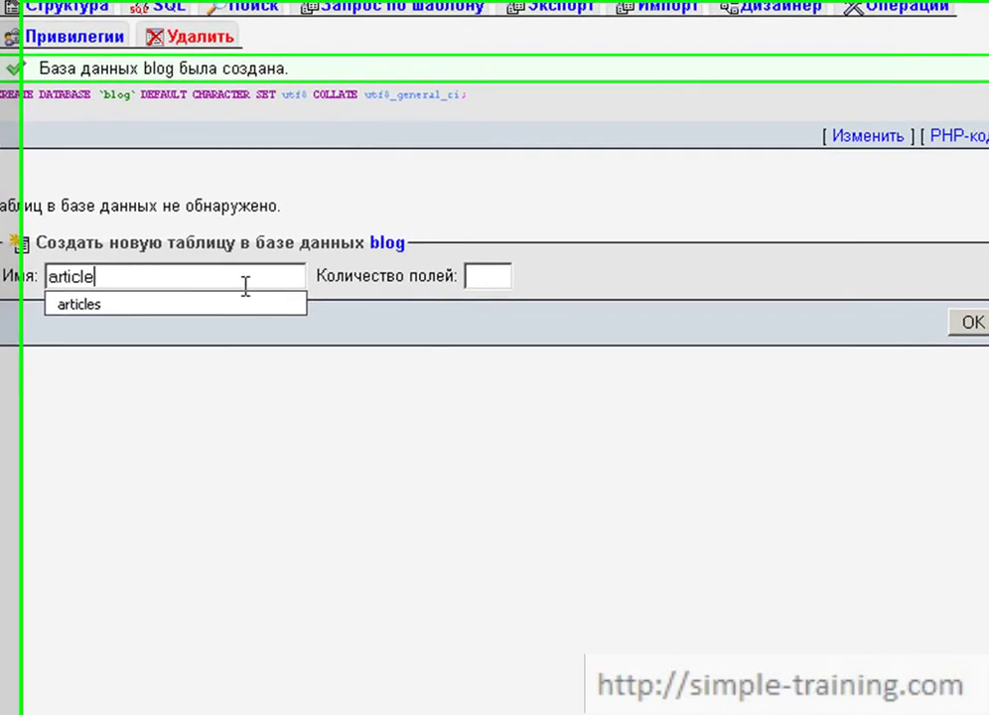
left_click(216, 300)
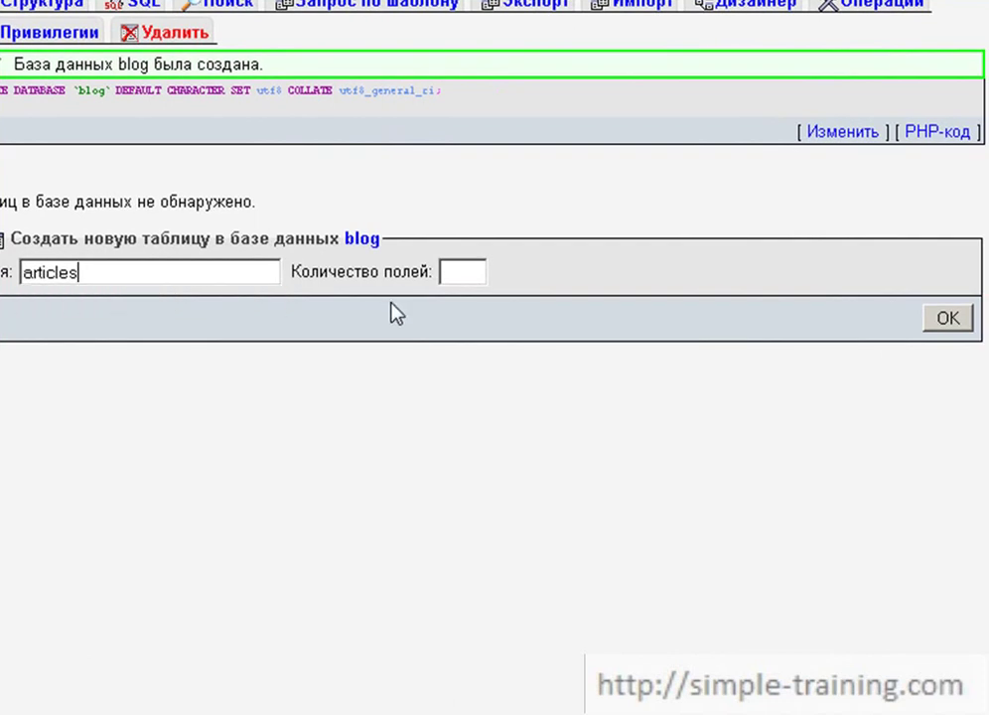
left_click(450, 277)
type("3")
left_click(480, 300)
left_click(956, 319)
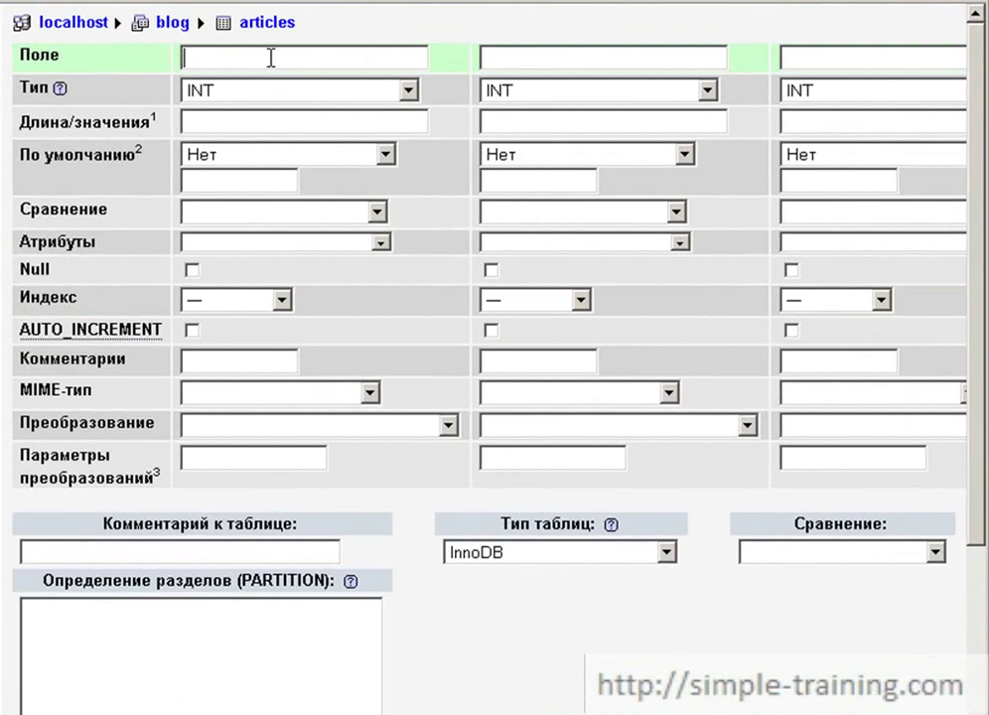
Define the first field as id with a PRIMARY index and AUTO_INCREMENT enabled.
left_click(271, 58)
type("id")
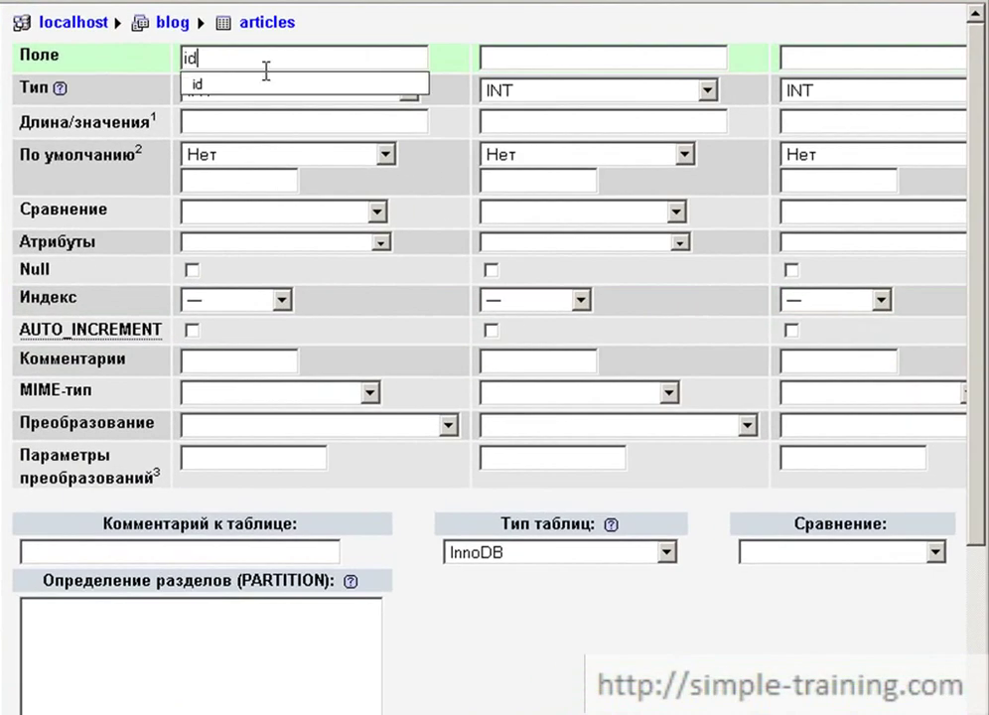
left_click(267, 84)
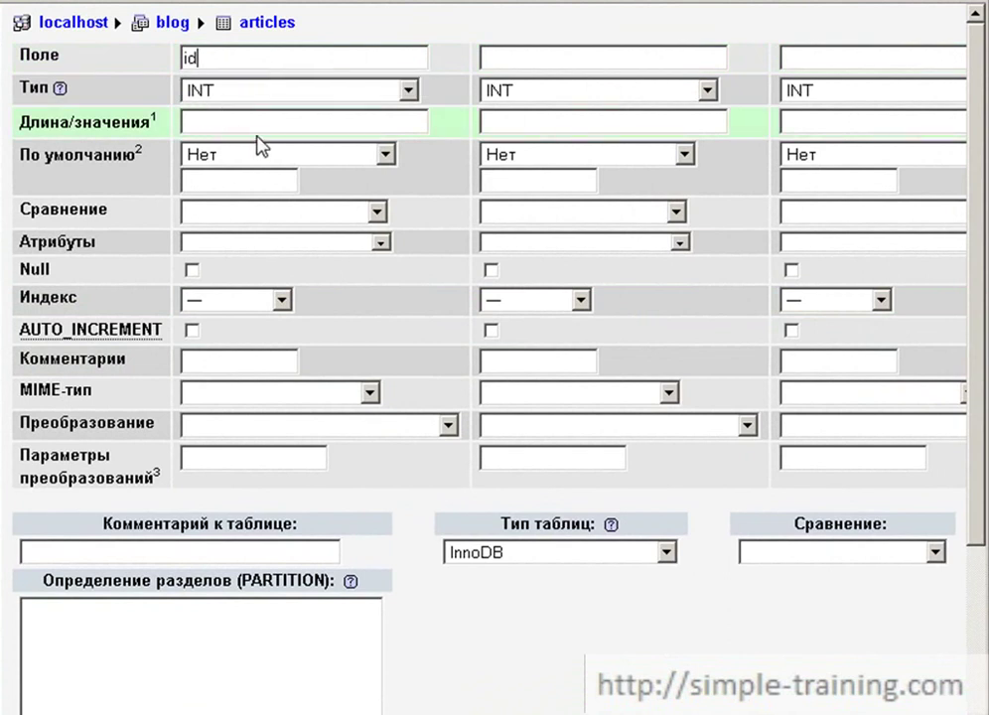
left_click(269, 305)
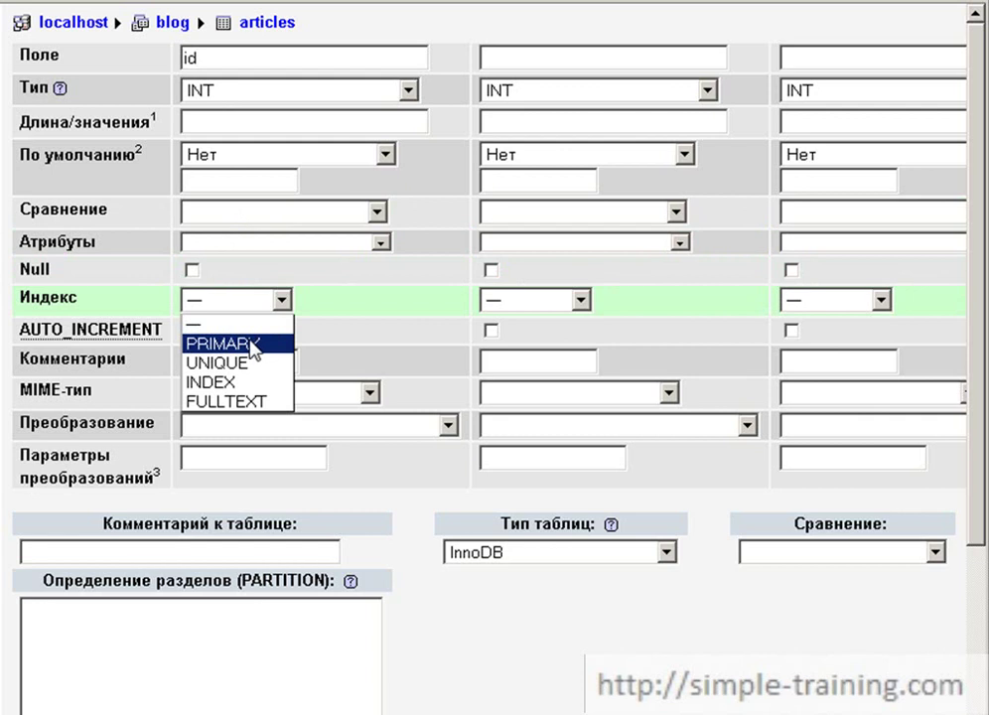
left_click(256, 344)
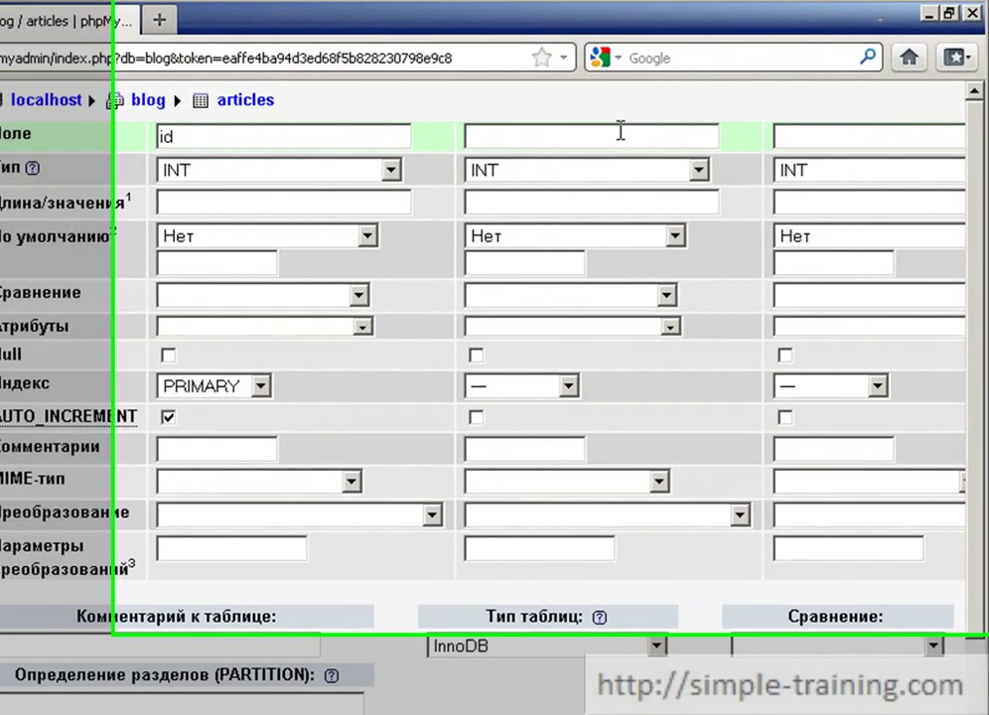
Define the second field as title with type VARCHAR and length 100.
left_click(701, 103)
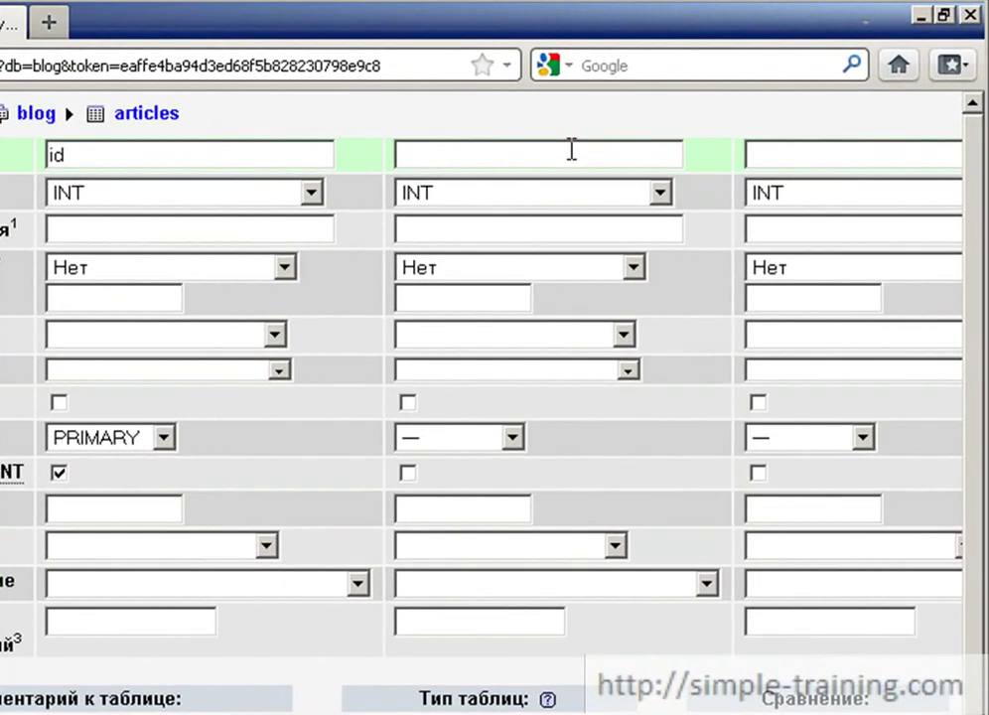
type("title")
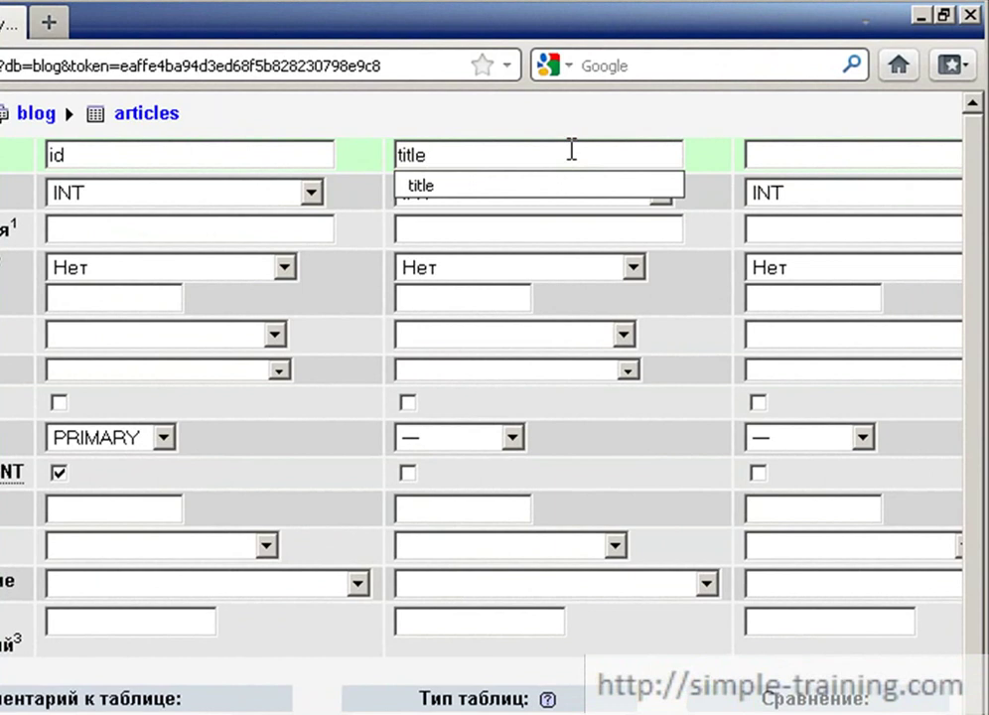
left_click(570, 186)
left_click(559, 194)
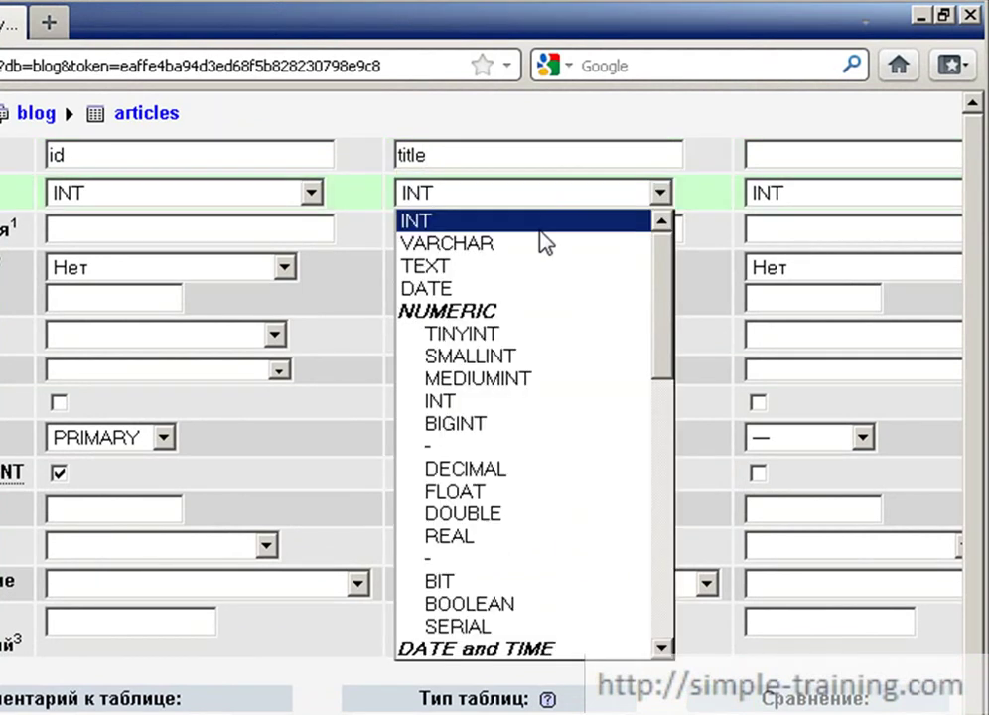
left_click(537, 247)
left_click(502, 230)
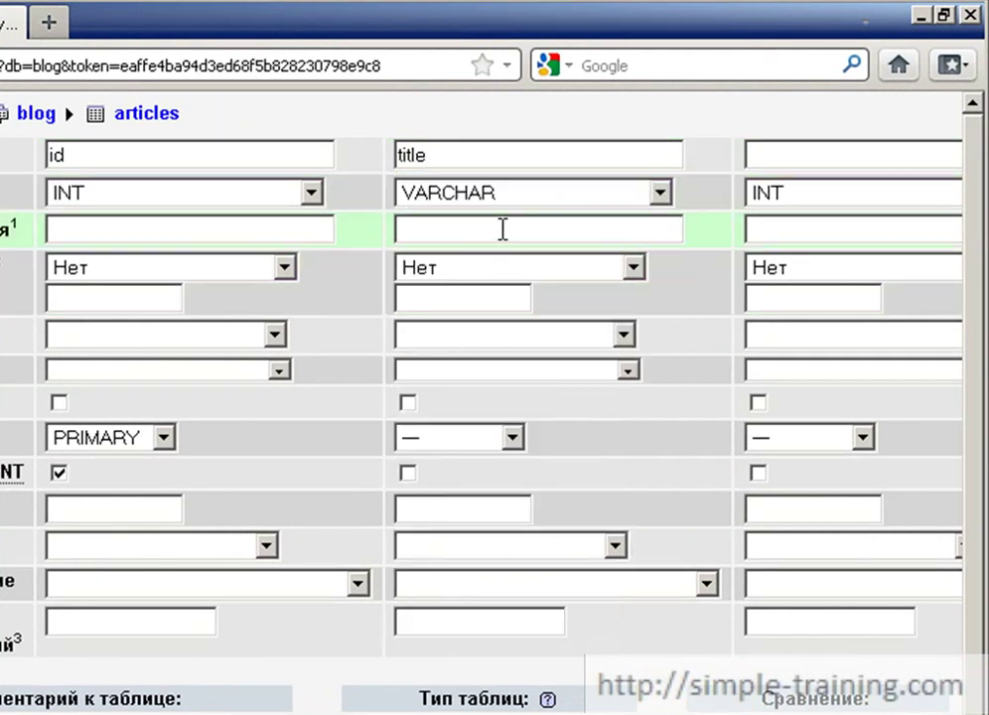
type("100")
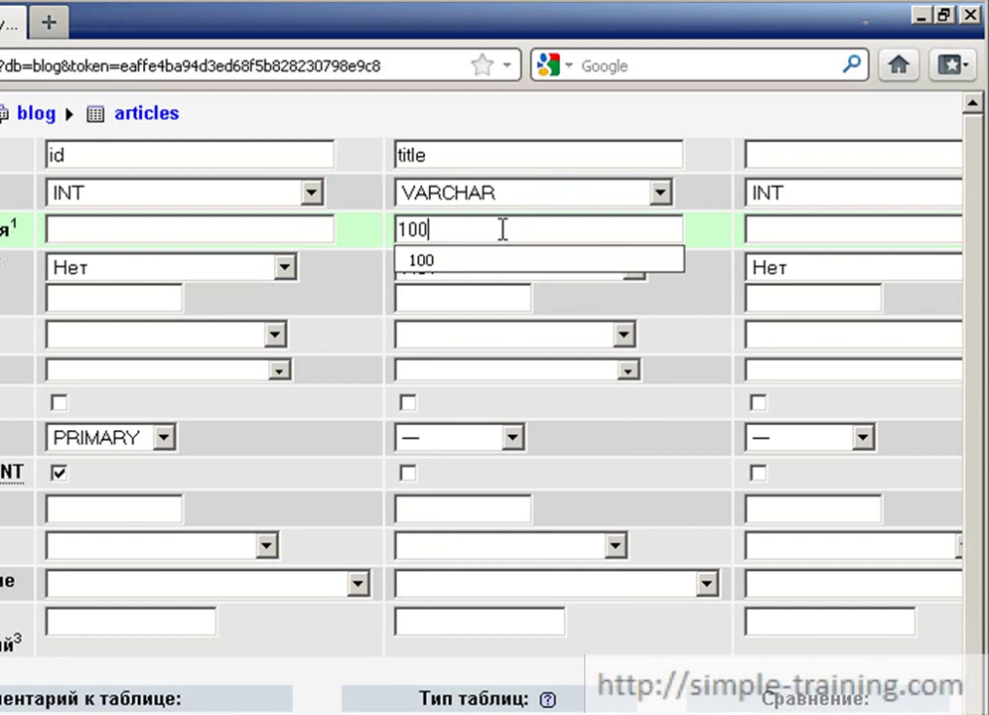
left_click(503, 263)
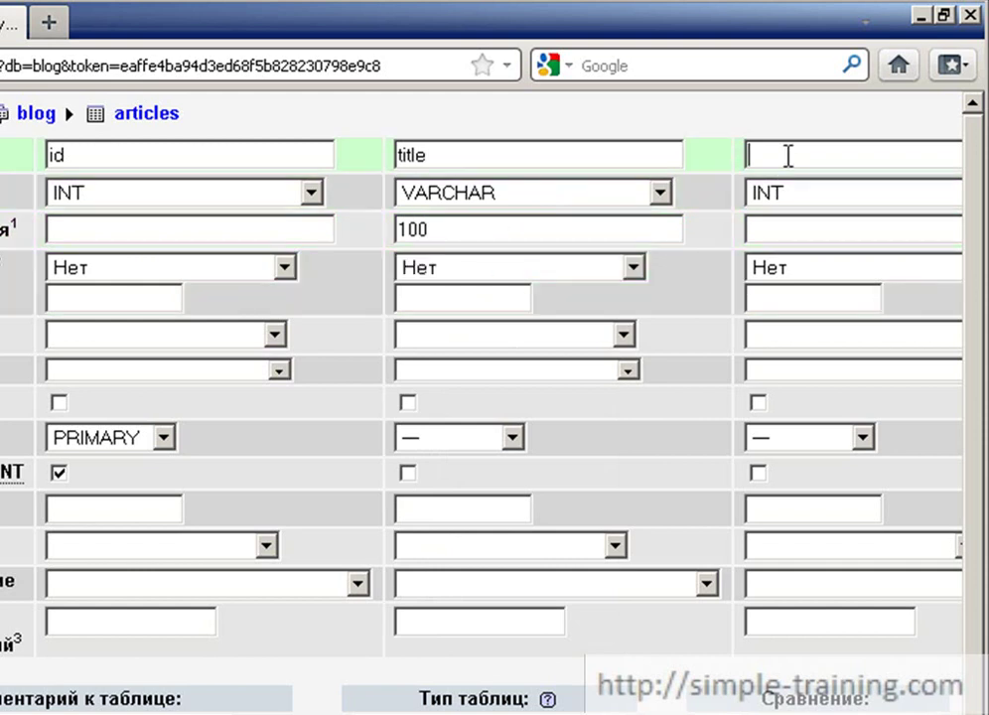
Define the third field as body with type TEXT.
type("body")
left_click(795, 186)
left_click(839, 192)
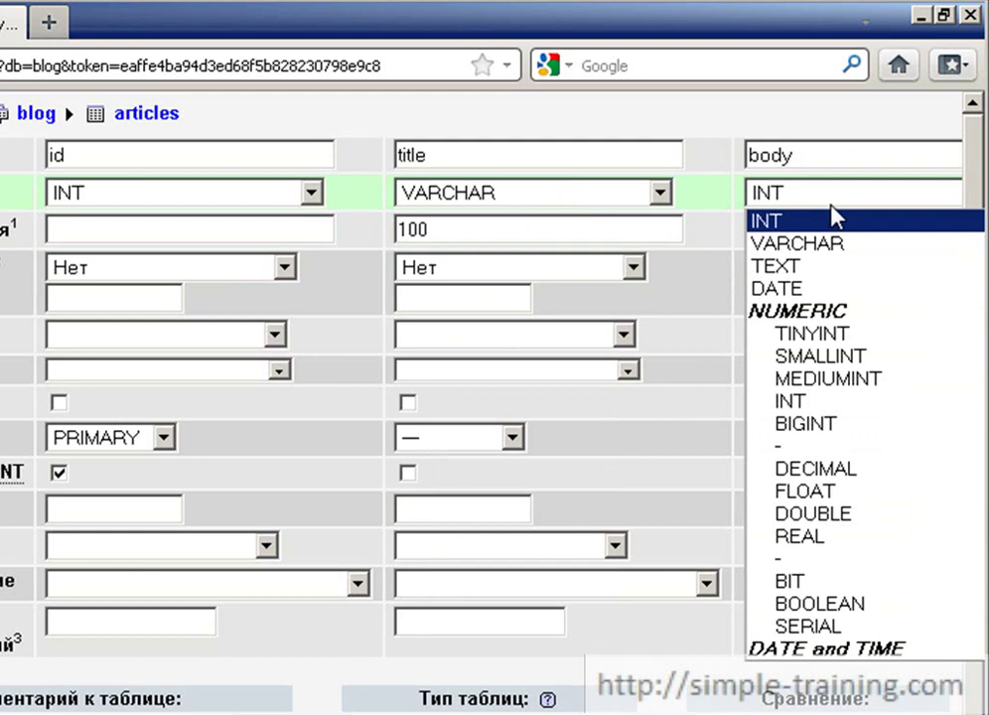
left_click(807, 270)
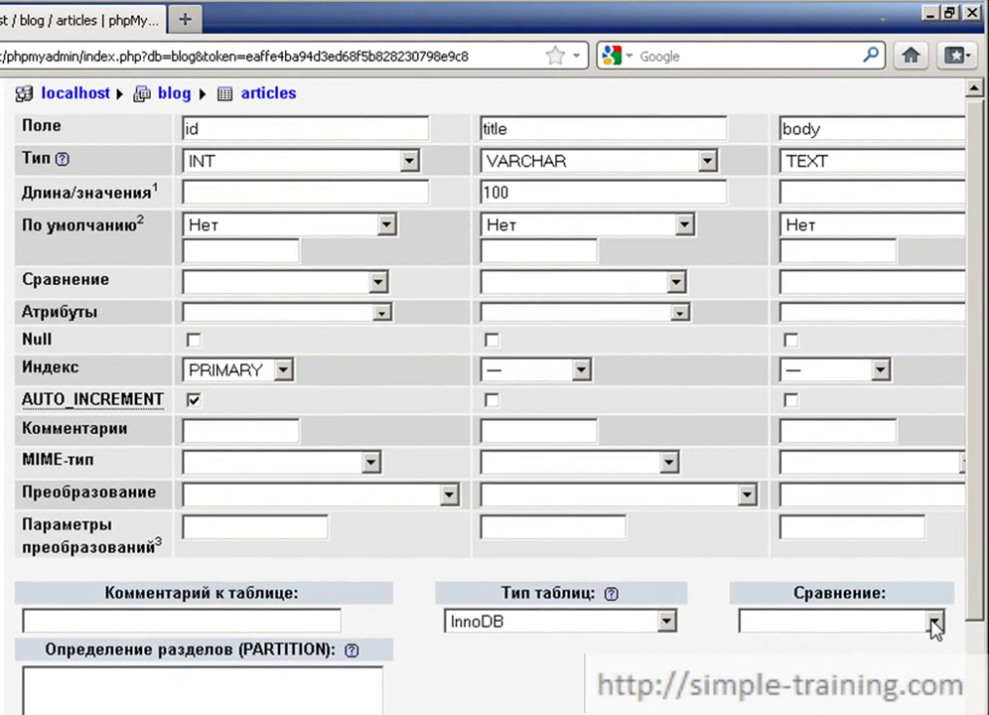
Set the table collation to utf8_general_ci and save the articles table.
left_click(934, 650)
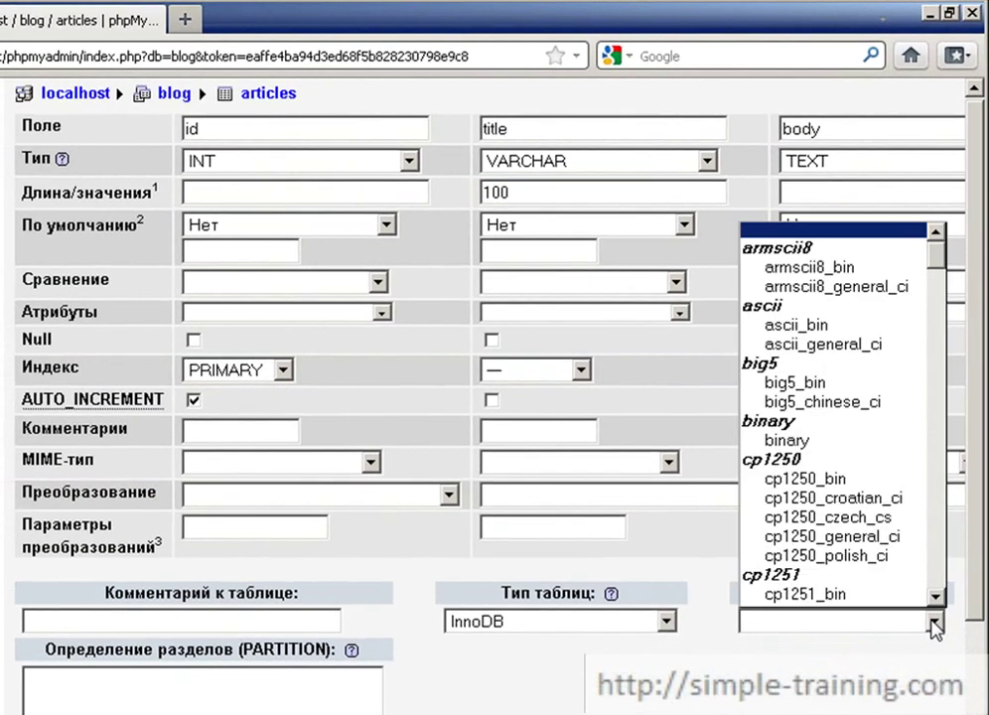
left_click_drag(933, 255, 941, 539)
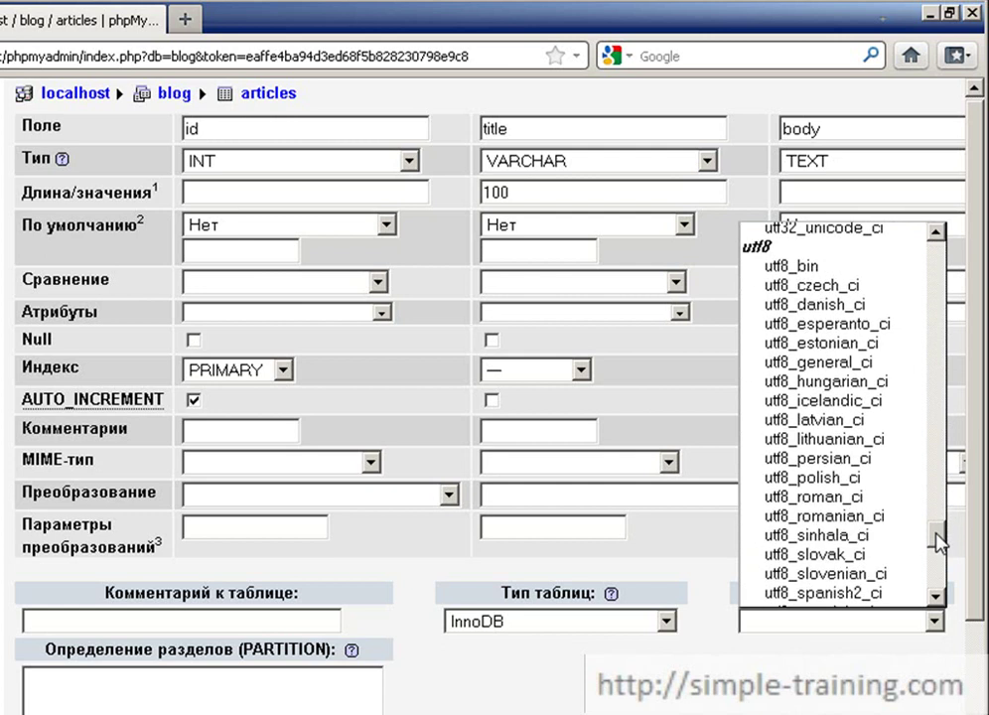
left_click(871, 365)
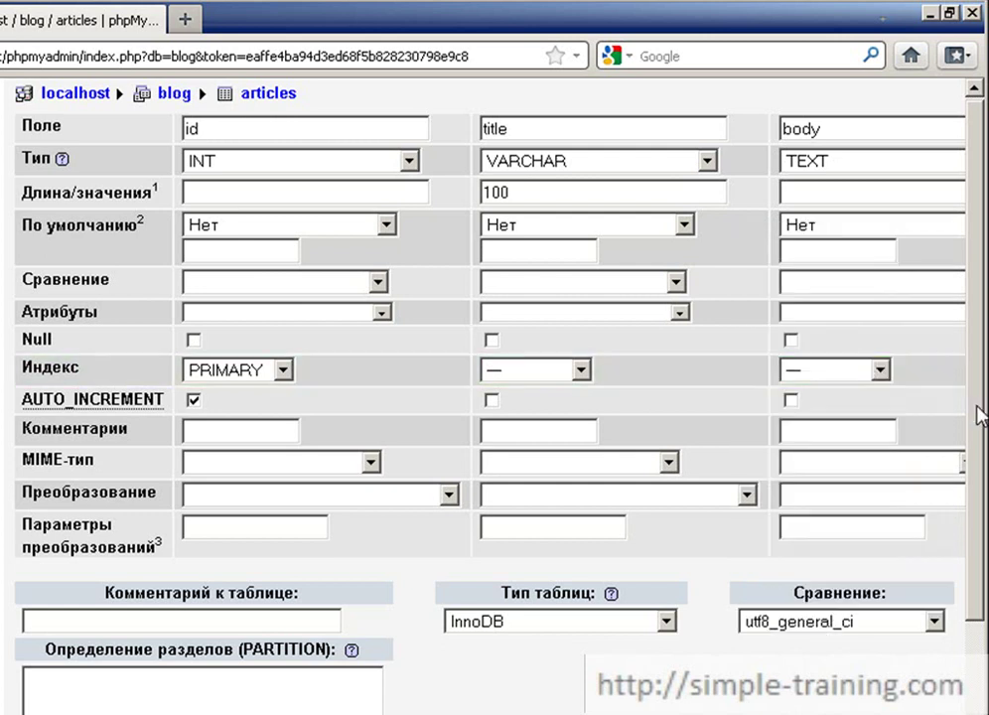
left_click_drag(978, 426, 971, 530)
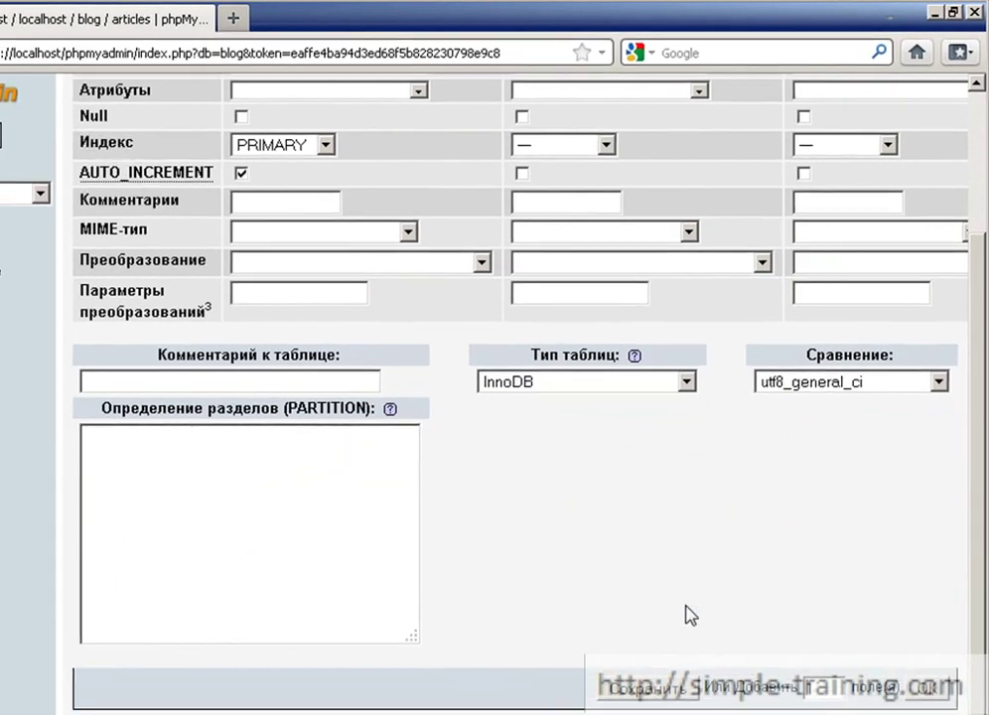
left_click(651, 681)
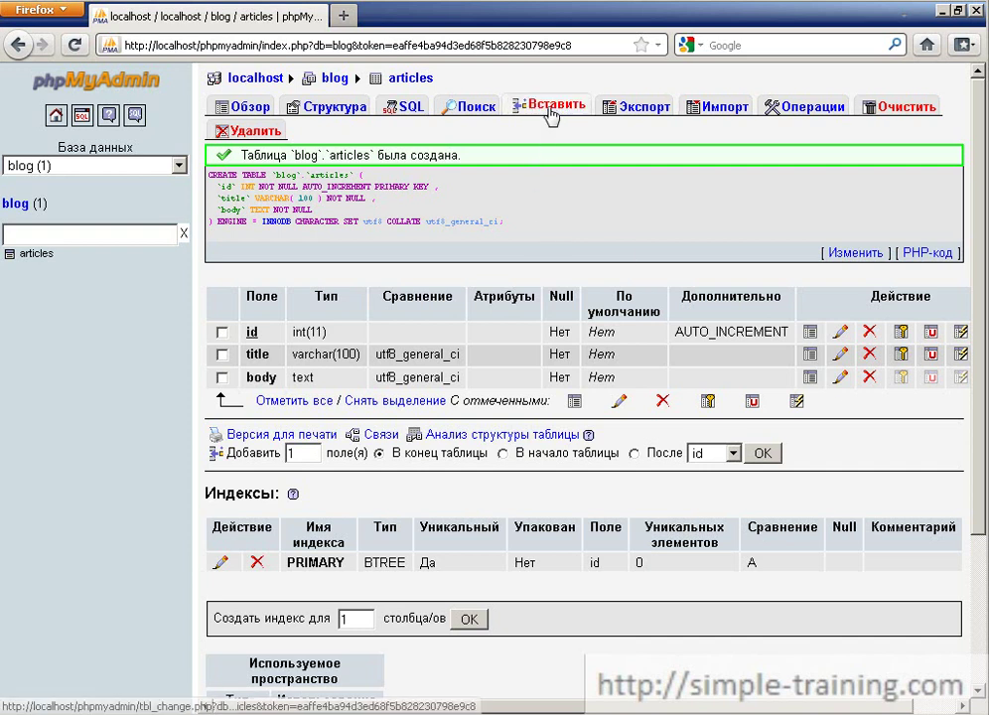
Start inserting records into the articles table and title the first one "Первая запись в блоге".
left_click(549, 105)
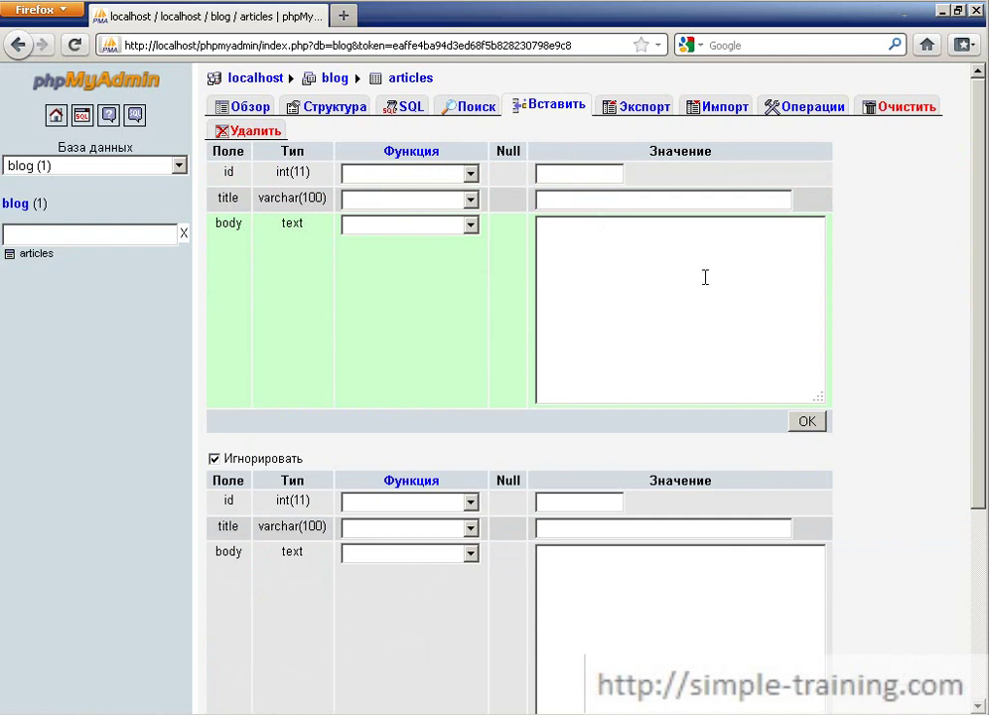
type("df")
key("BackSpace")
key("BackSpace")
key("BackSpace")
key("BackSpace")
key("BackSpace")
type("Первая запись в блоге")
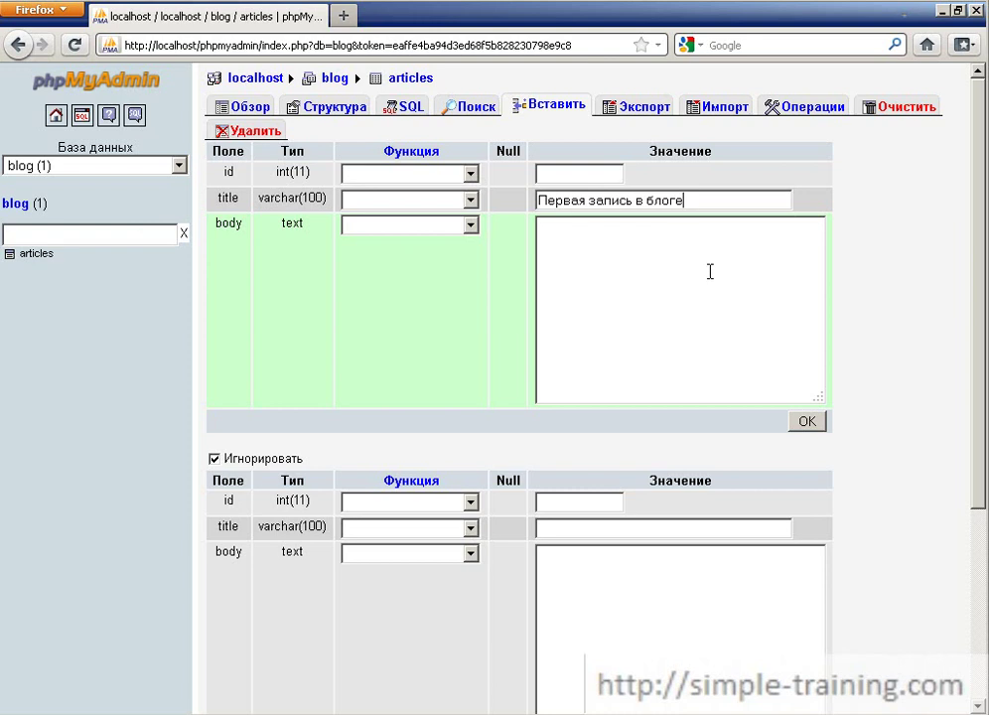
Fill the first record's body with the phrase "Текст записи" repeated ten times.
left_click(711, 270)
type("Текаст записи")
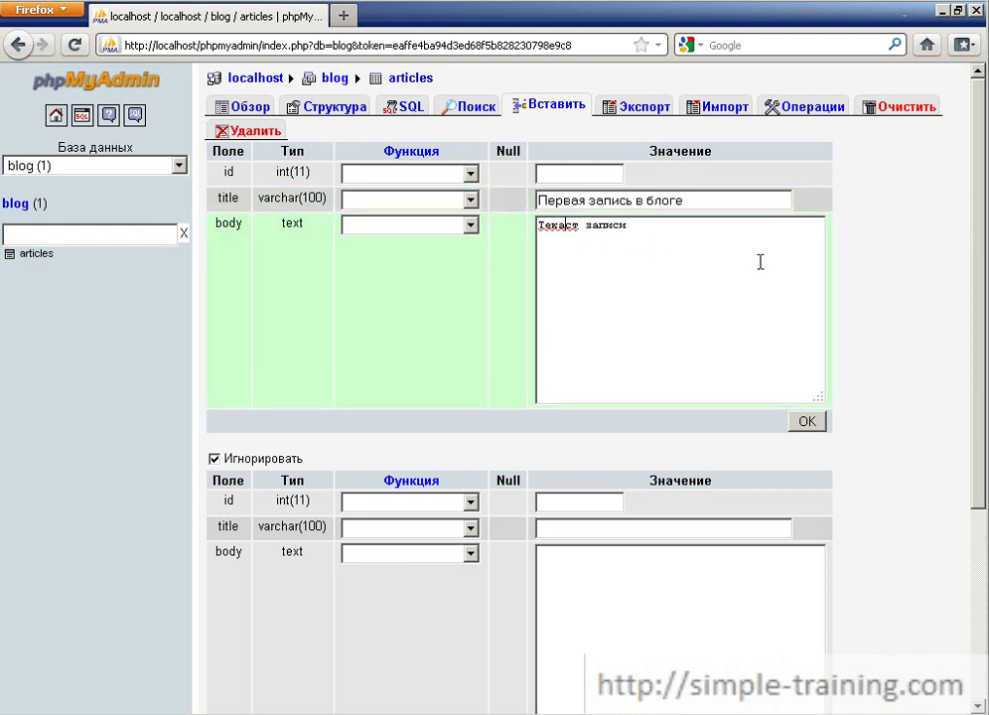
key("BackSpace")
left_click_drag(733, 246, 544, 222)
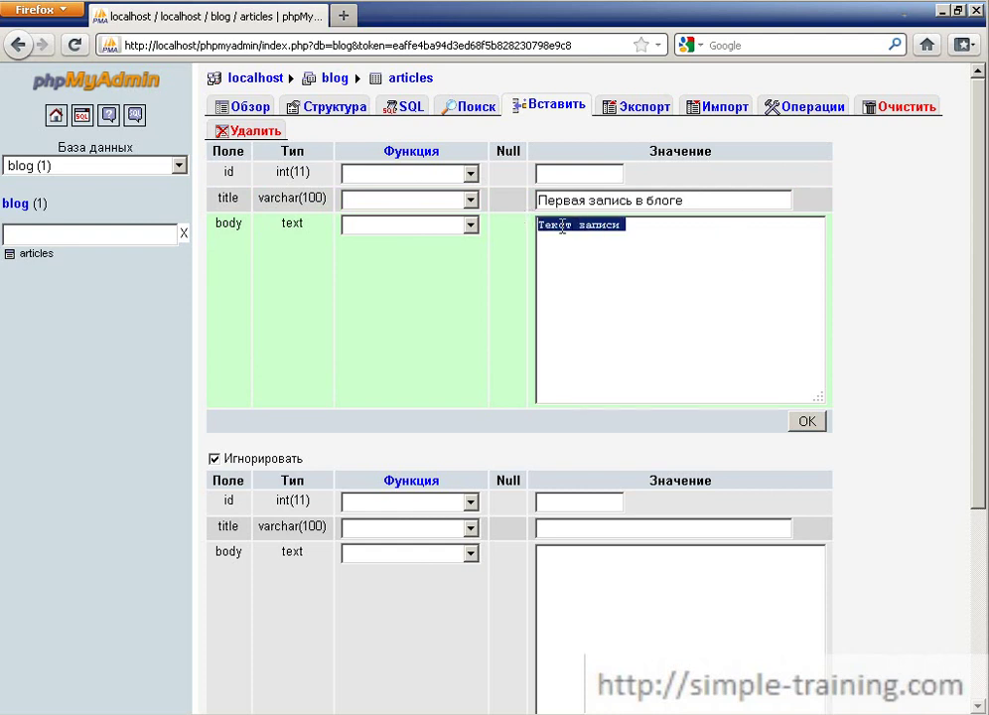
right_click(558, 227)
key("Escape")
left_click(672, 239)
key("ctrl+v")
key("ctrl+v")
key("ctrl+v")
key("ctrl+v")
key("ctrl+v")
key("ctrl+v")
key("ctrl+v")
key("ctrl+v")
key("ctrl+v")
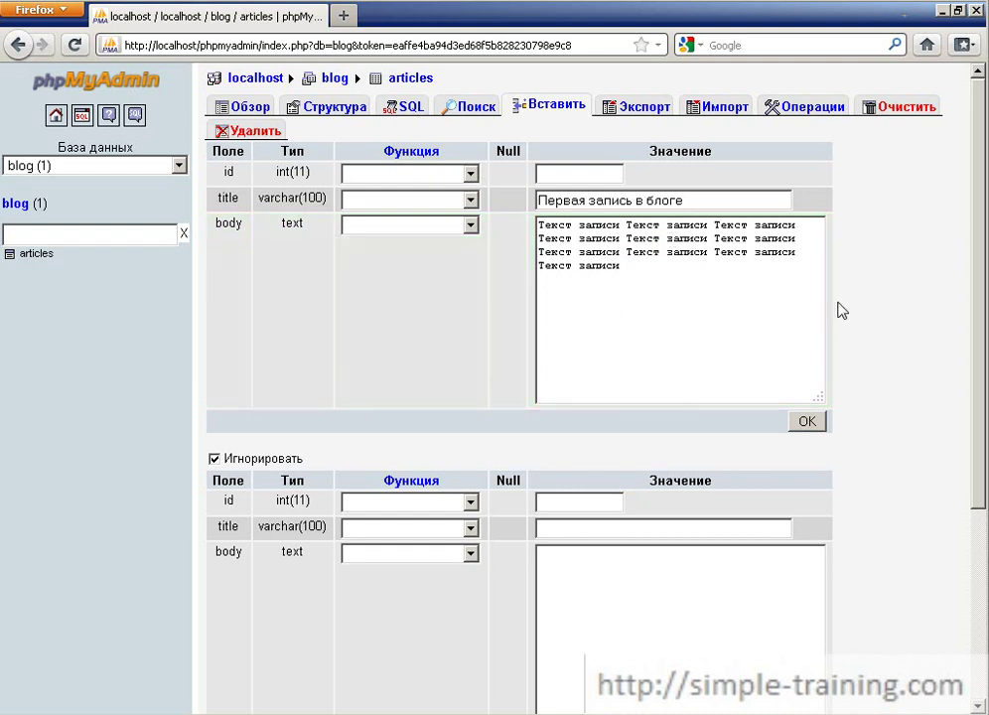
Enter "Вторая запись в нашем блоге" as the title of the second record.
left_click_drag(978, 312, 493, 141)
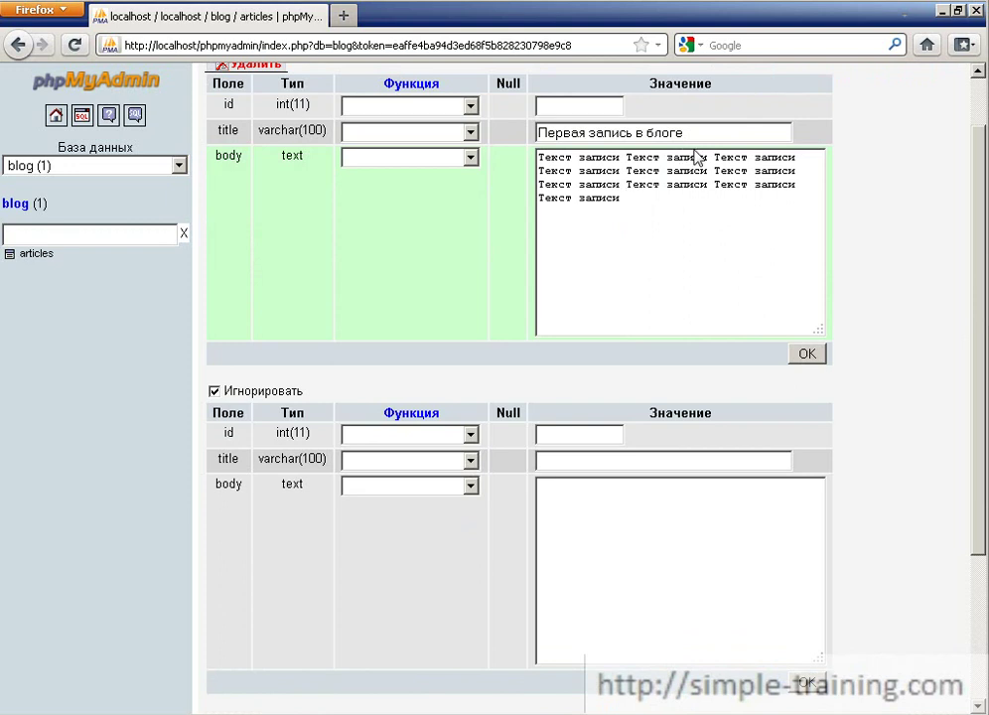
left_click(655, 459)
type("Вторая за")
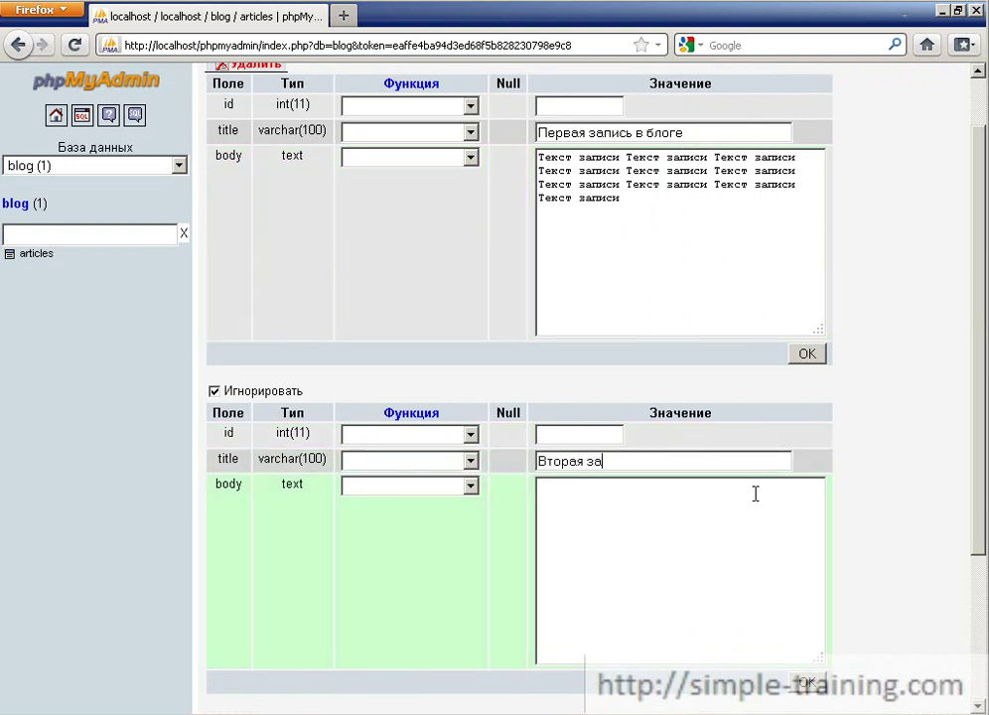
type("пись в наше")
type("блоге")
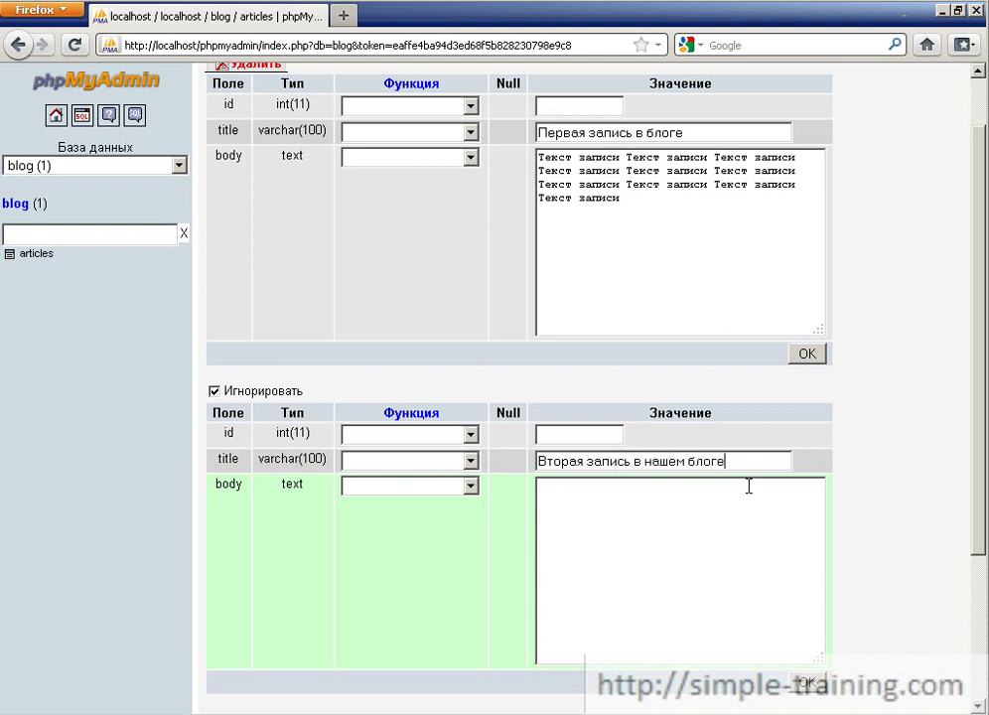
Copy the second record's title into its body three times, each on its own line.
left_click_drag(753, 461, 504, 460)
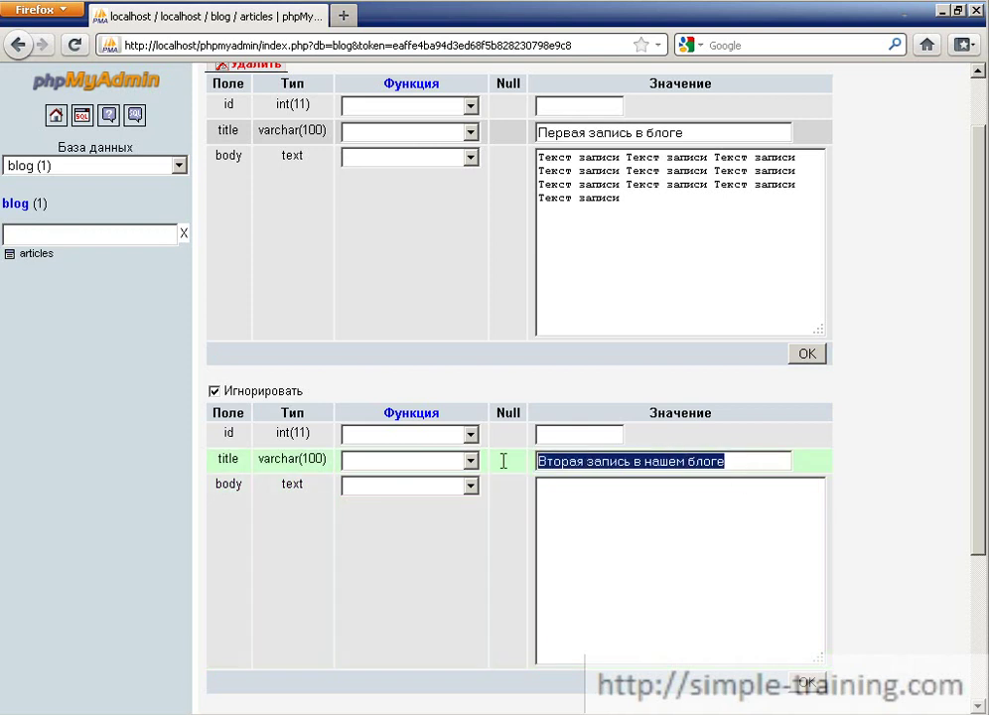
right_click(574, 467)
left_click(596, 520)
left_click(597, 516)
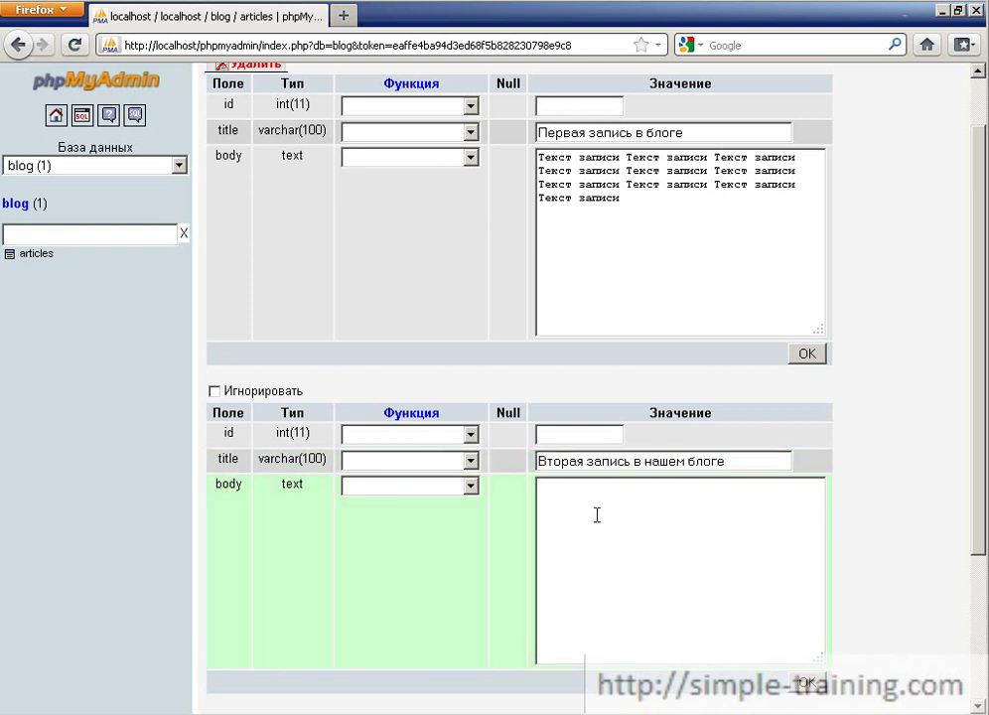
key("ctrl+v")
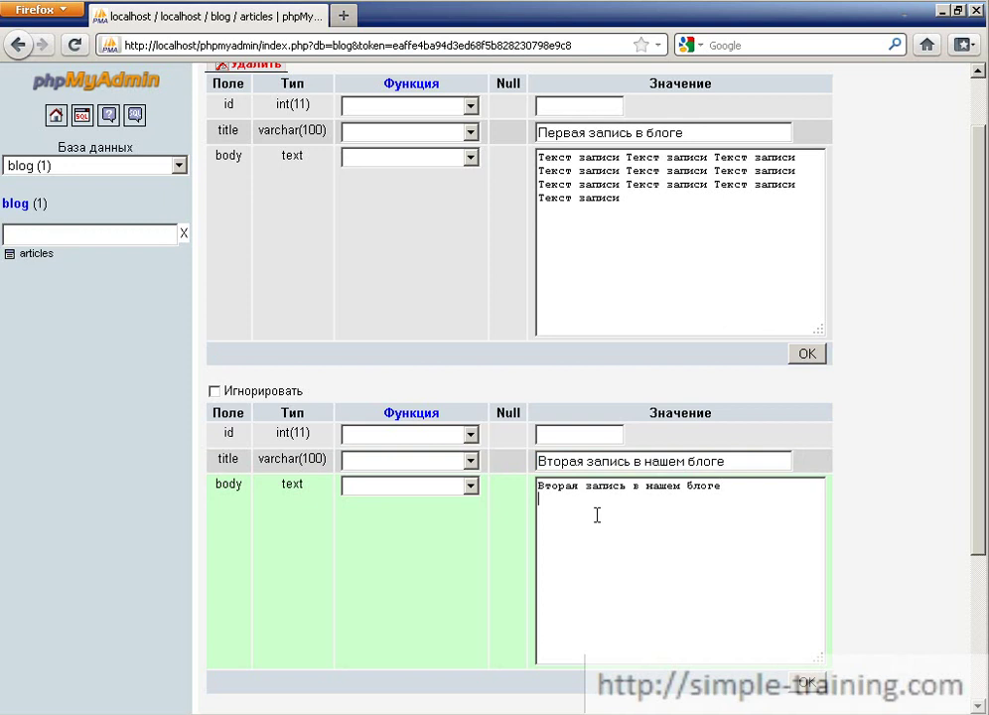
key("Return")
key("ctrl+v")
key("ctrl+v")
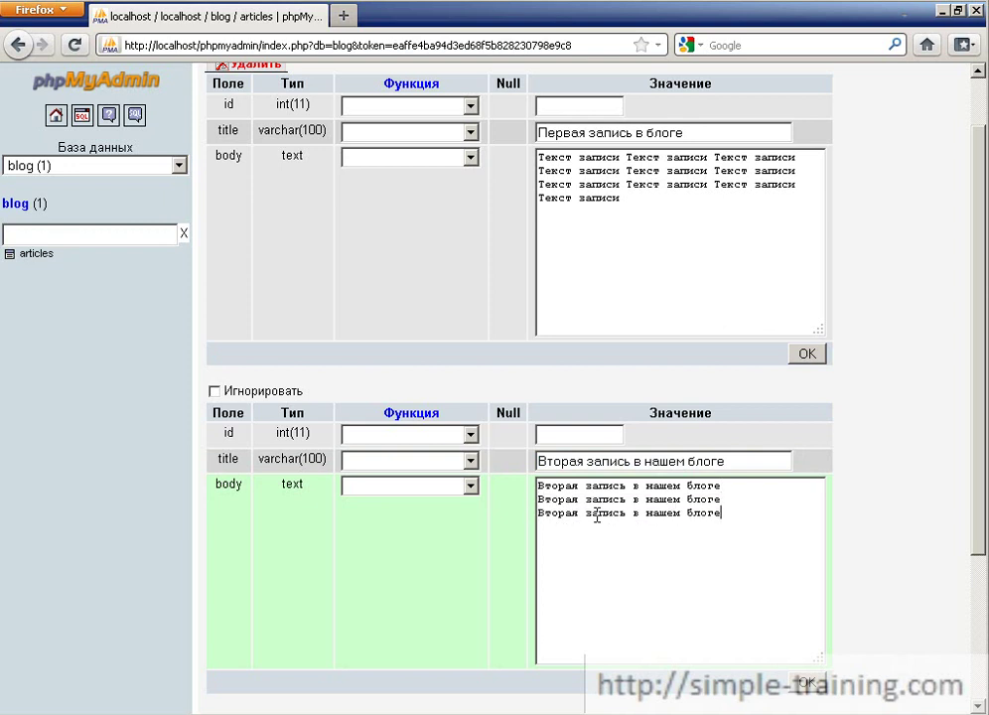
key("Return")
Submit both records to the articles table and browse the table's rows.
left_click_drag(978, 432, 974, 540)
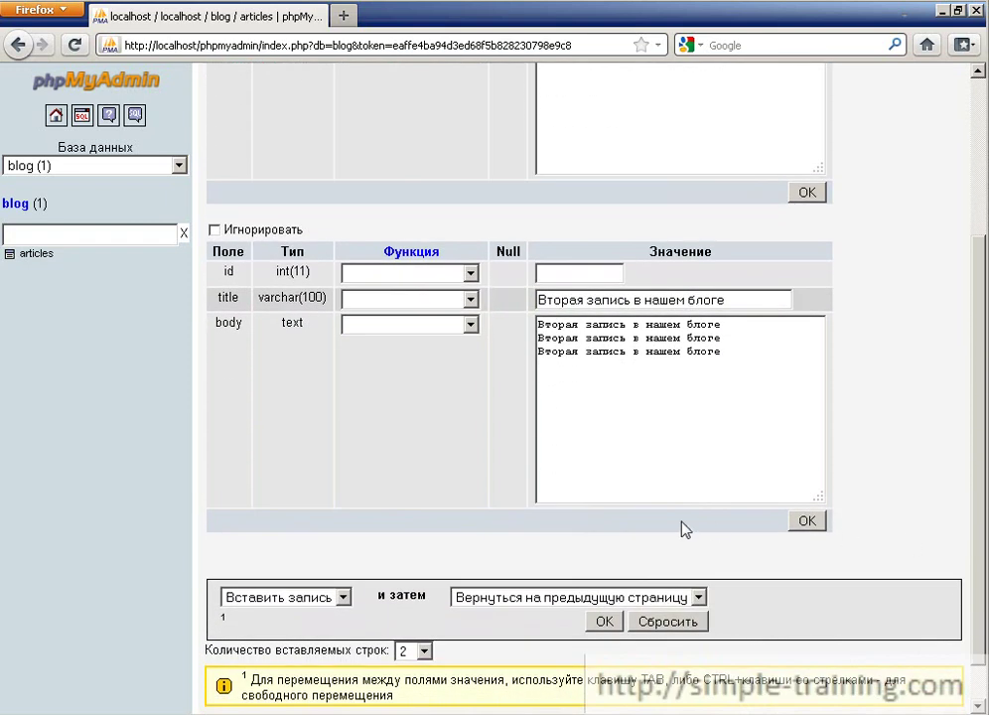
left_click(806, 524)
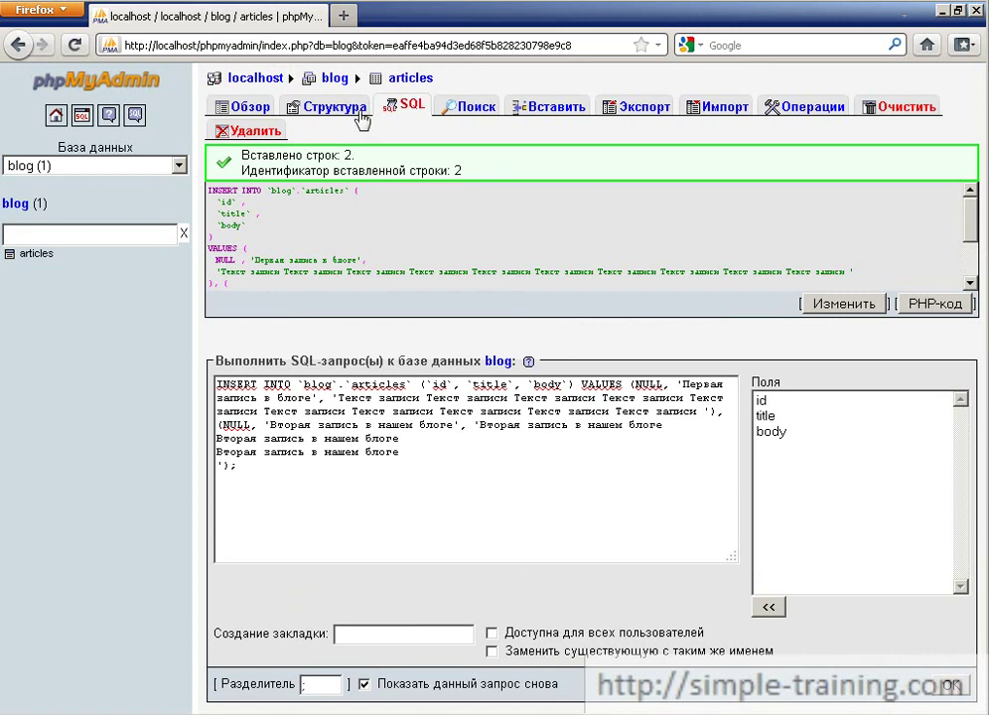
left_click(248, 107)
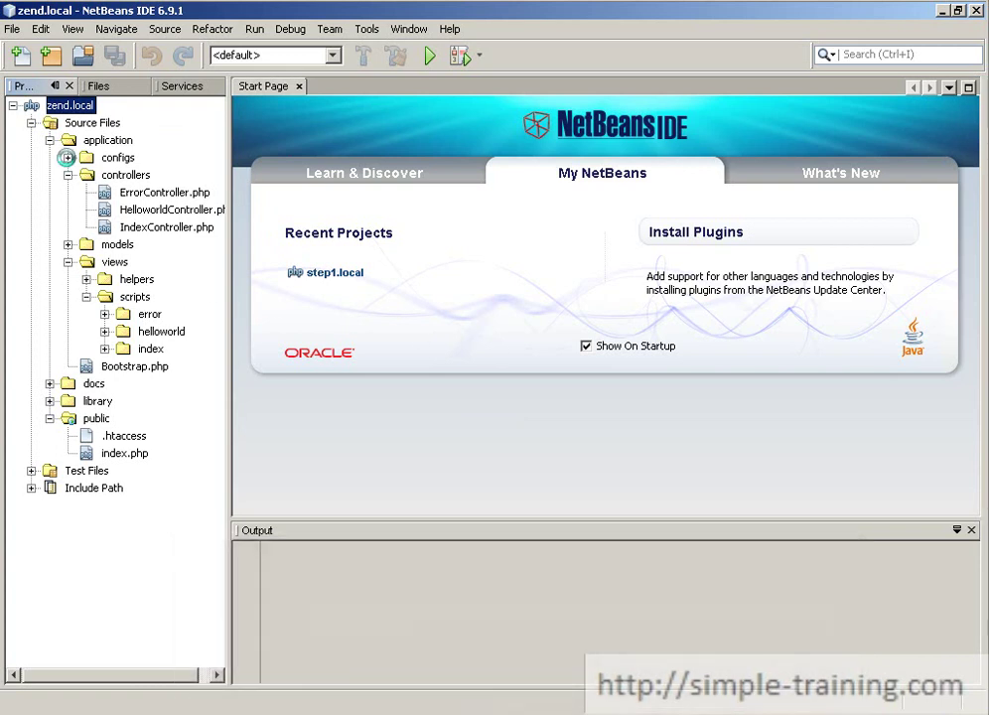
Switch to NetBeans and open application.ini from the configs folder of the zend.local project.
left_click(67, 158)
left_click(165, 179)
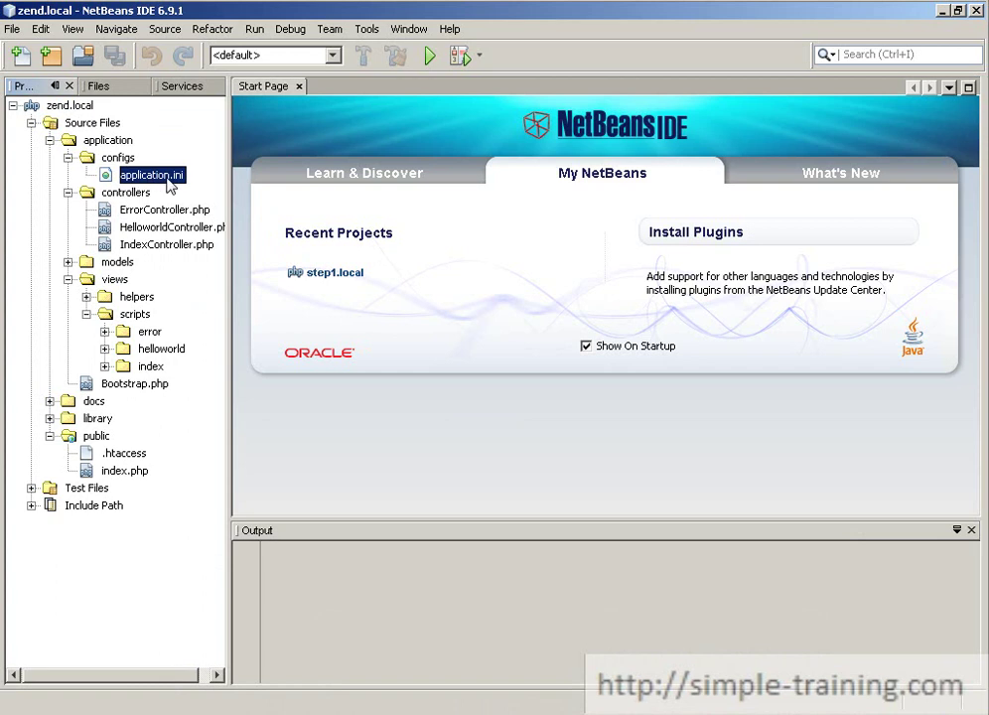
double_click(171, 185)
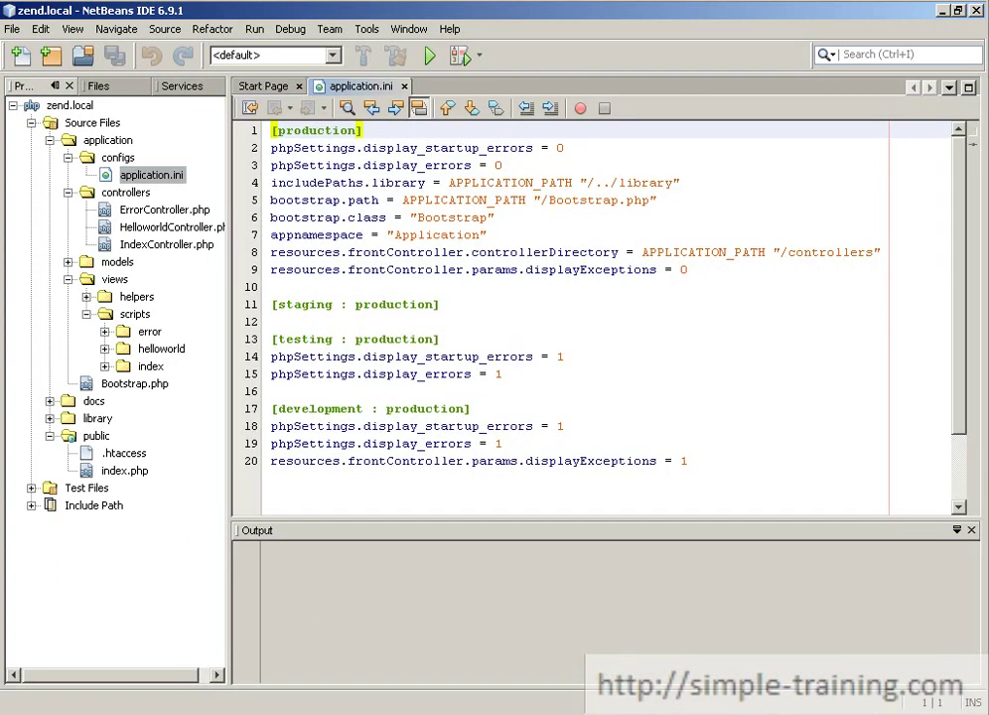
Add resources.db settings at the end of the production section: adapter PDO_MYSQL, charset utf8, host 127.0.0.1, username root, blank password, dbname blog.
left_click(271, 287)
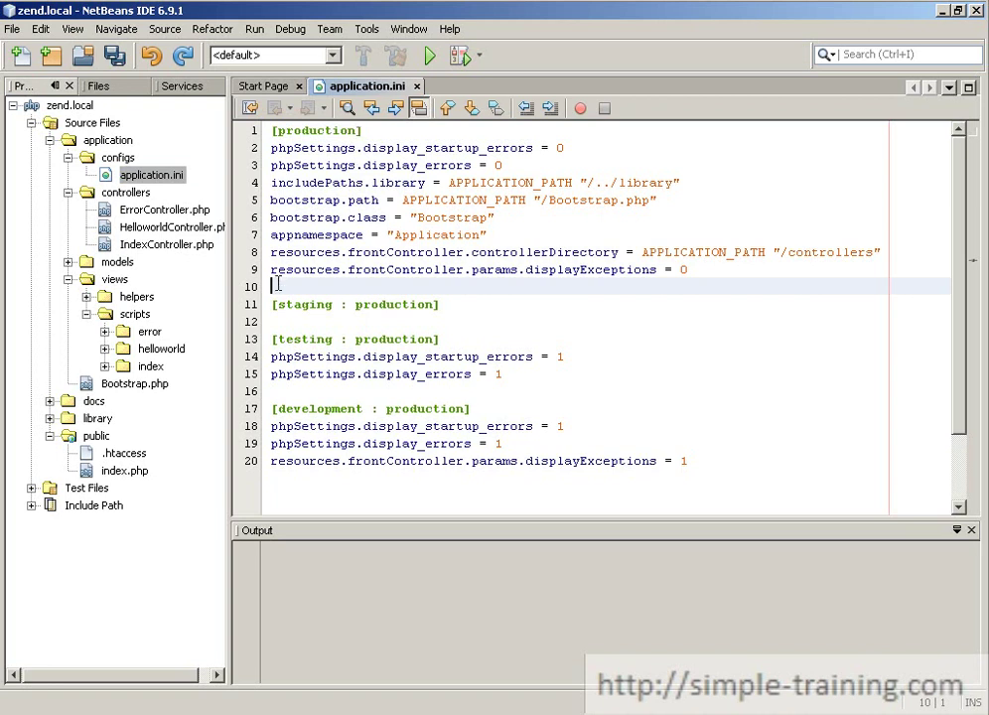
key("Return")
key("Return")
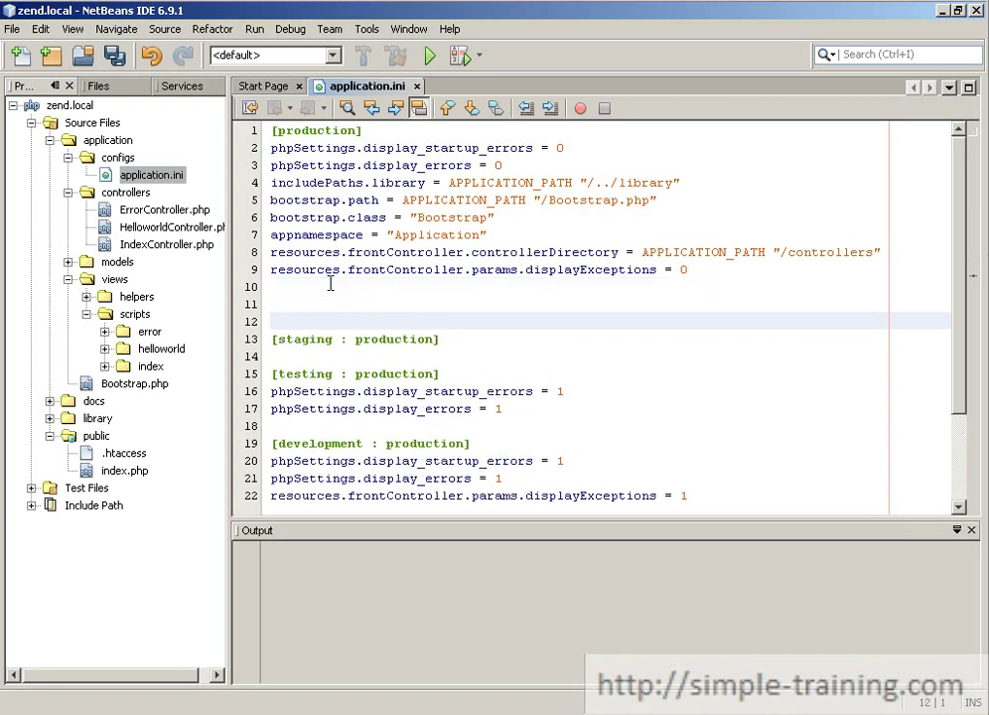
key("Up")
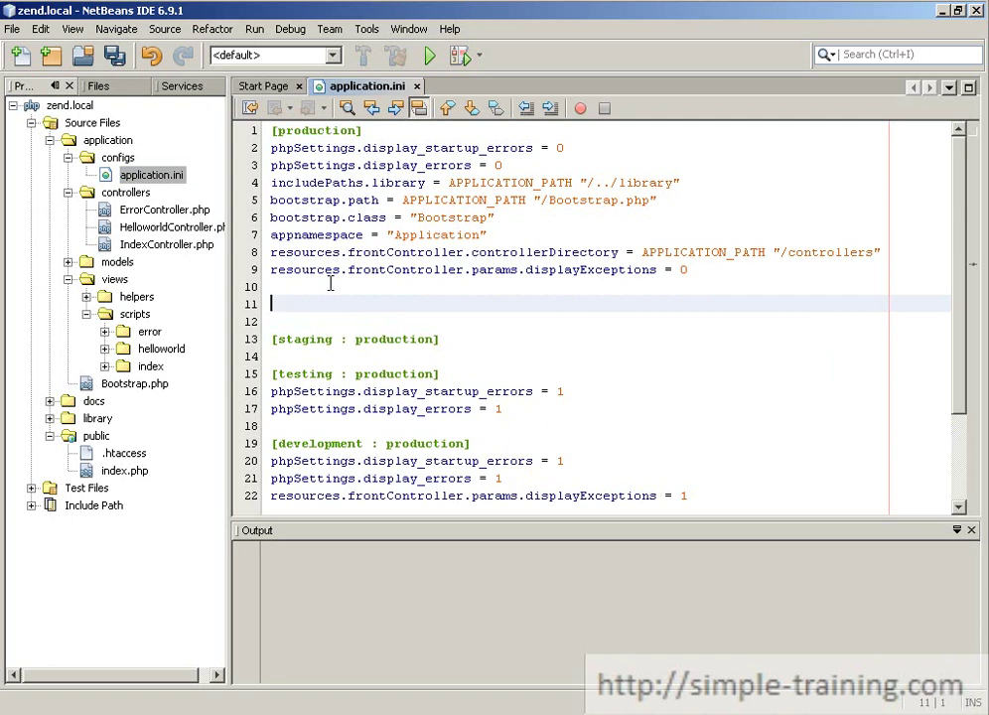
key("ctrl+v")
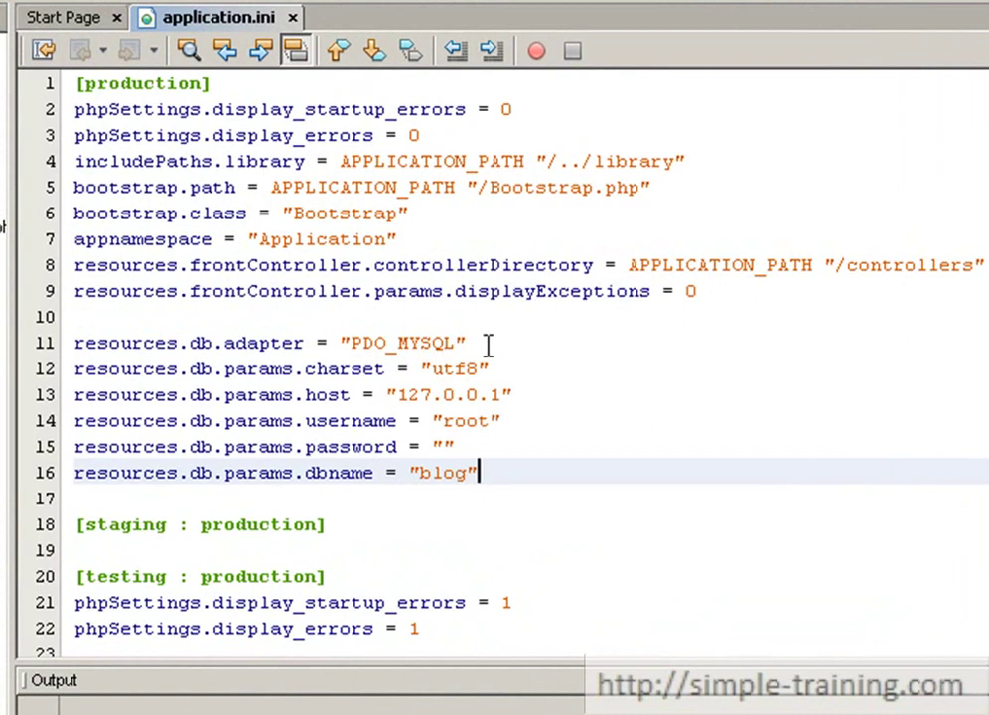
Review the adapter, charset, host and username lines of the database settings in application.ini.
left_click_drag(455, 343, 355, 343)
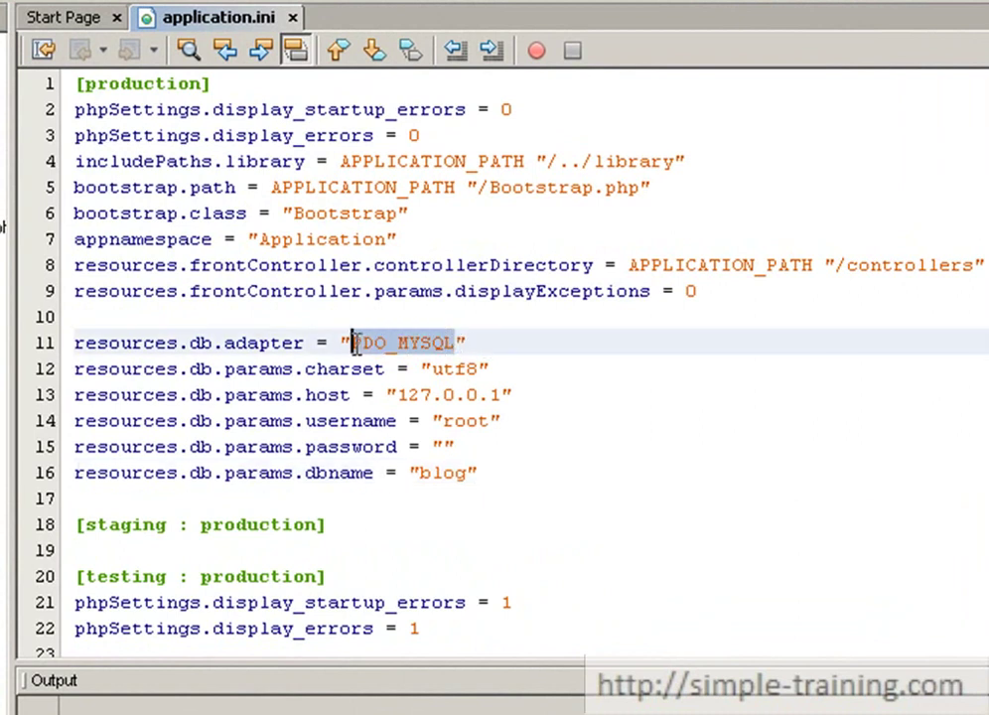
left_click(459, 343)
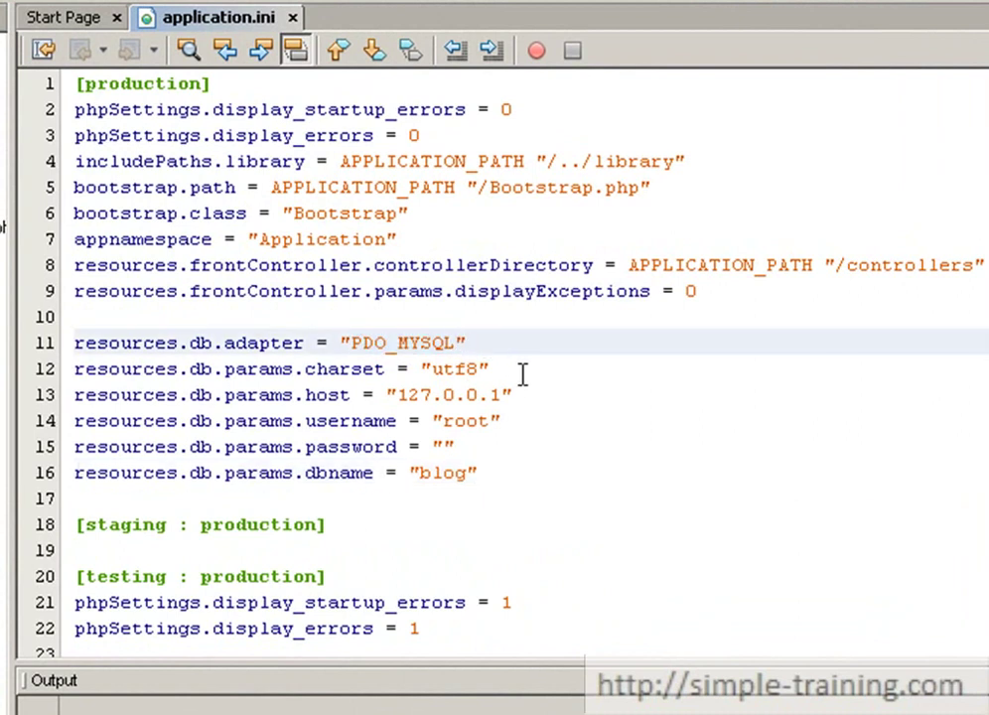
left_click_drag(490, 368, 72, 369)
left_click(455, 368)
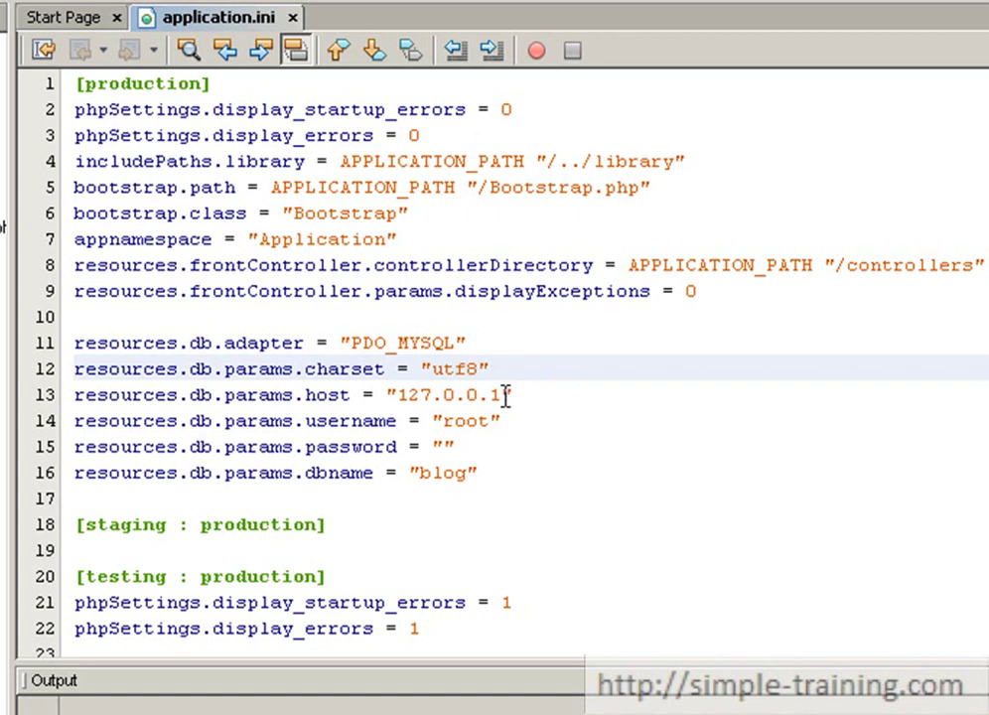
left_click(505, 394)
left_click_drag(502, 394, 397, 395)
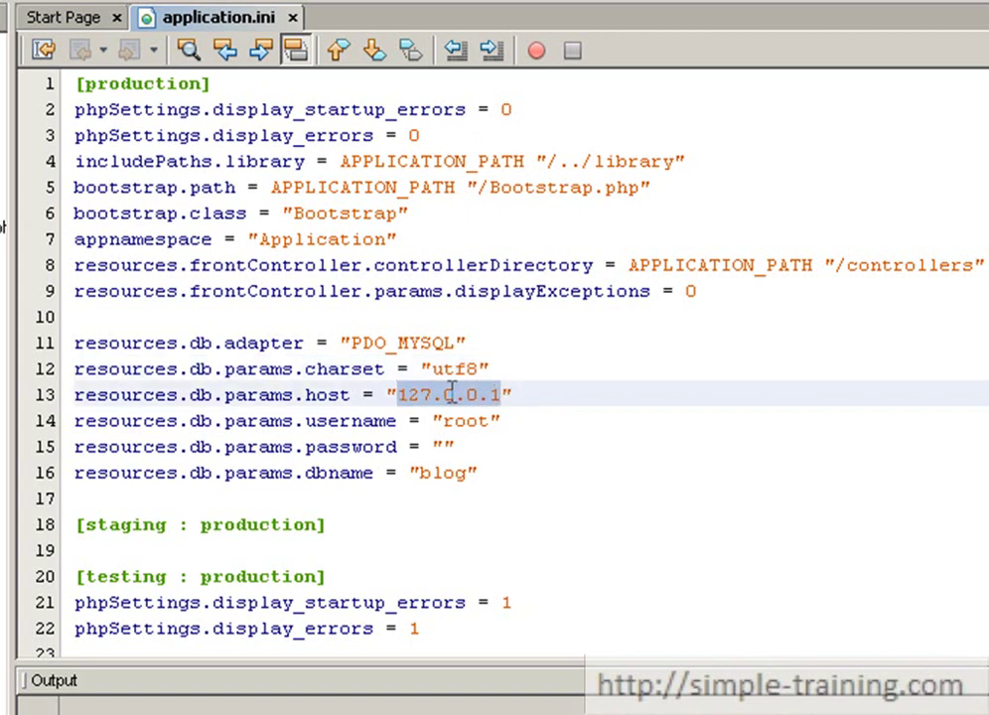
left_click(478, 395)
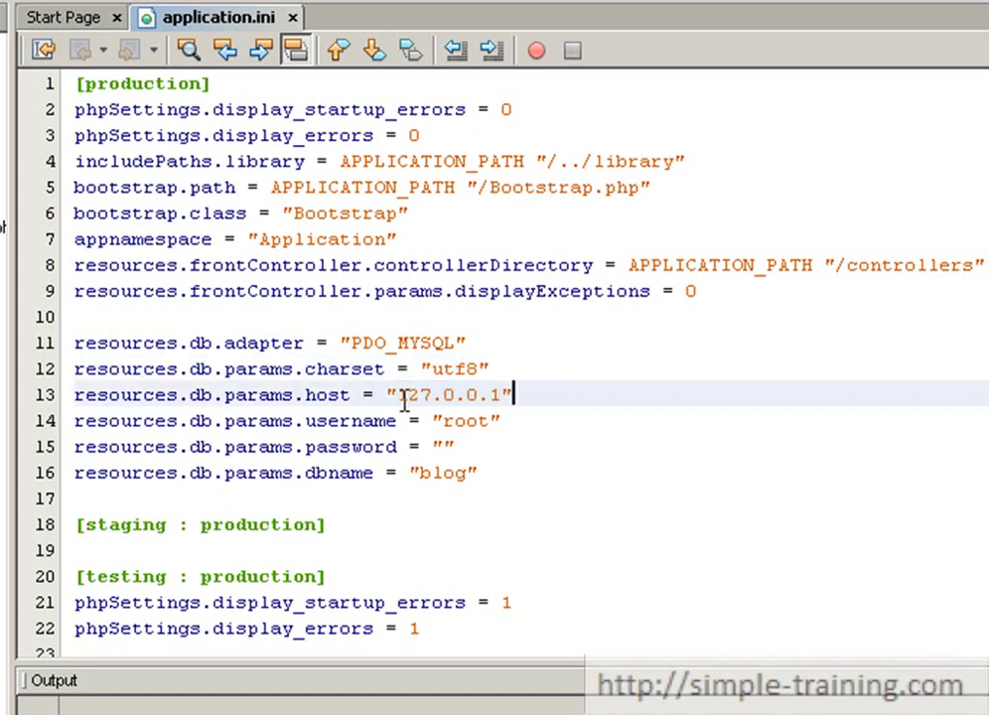
left_click(536, 422)
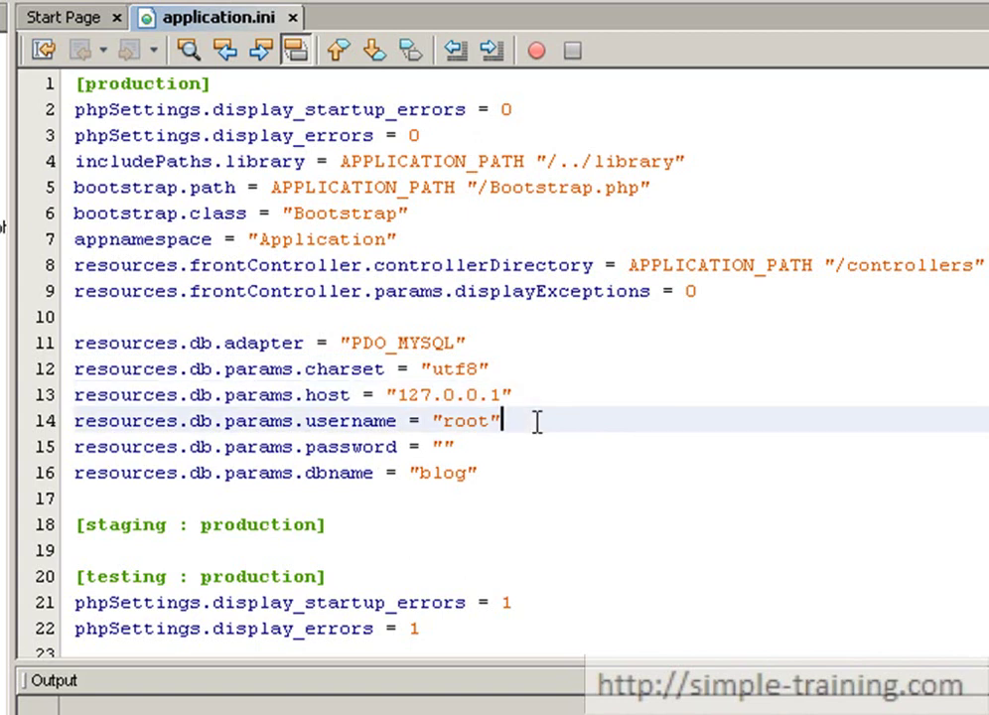
left_click(467, 422)
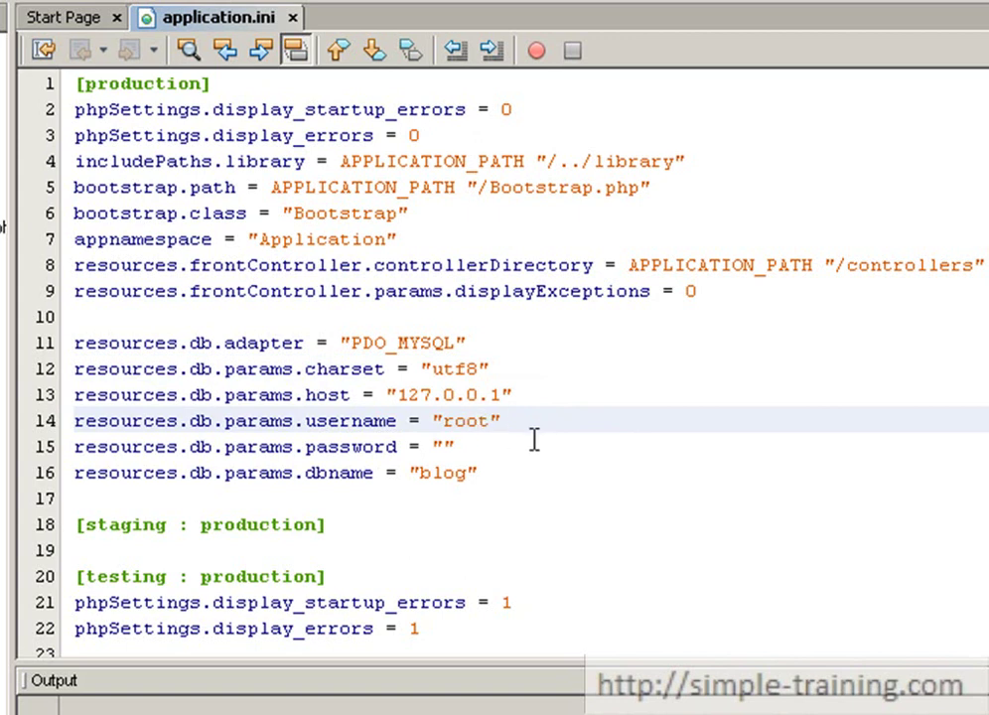